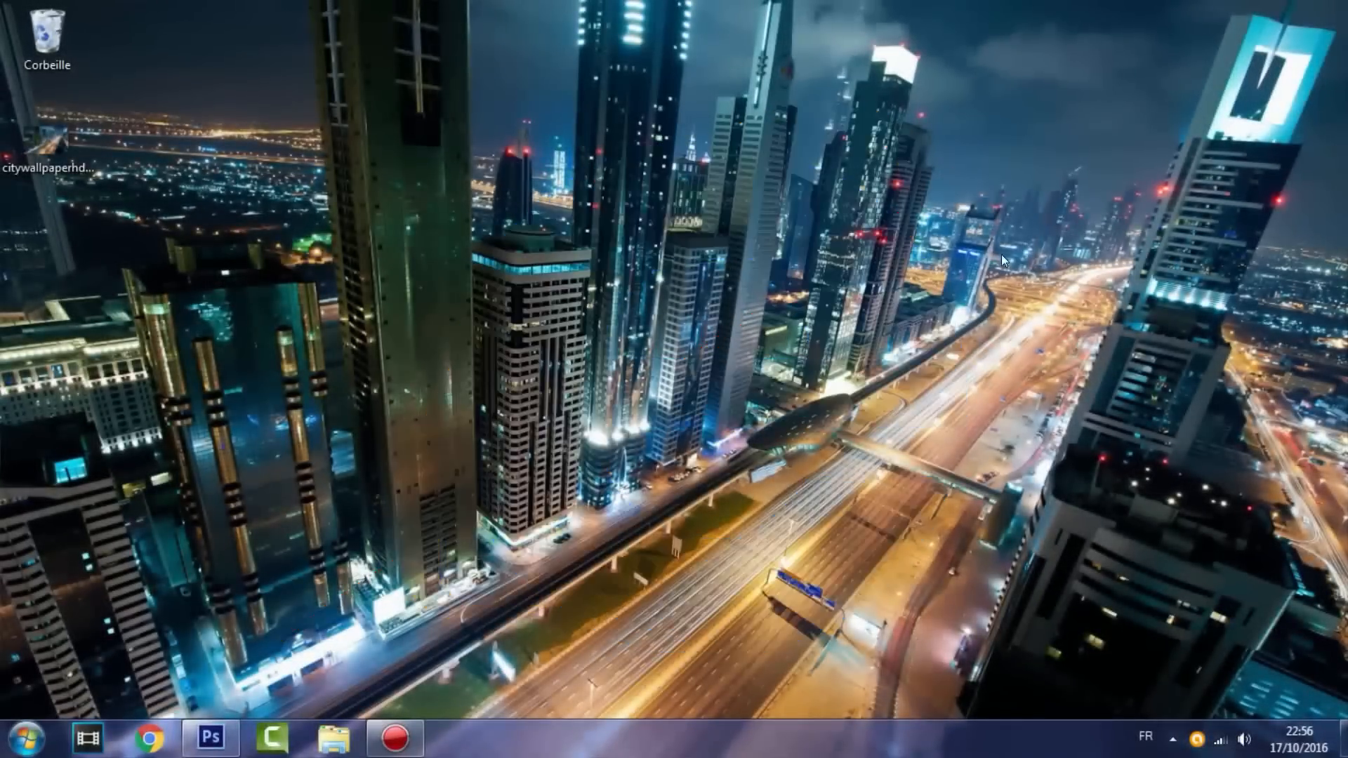
pyautogui.moveTo(1269, 98); pyautogui.dragTo(101, 657)
pyautogui.moveTo(97, 73); pyautogui.dragTo(1347, 670)
# Switch to Chrome, open the bookmarked TUTO WATCH TV YouTube channel and look through its home page
pyautogui.click(149, 737)
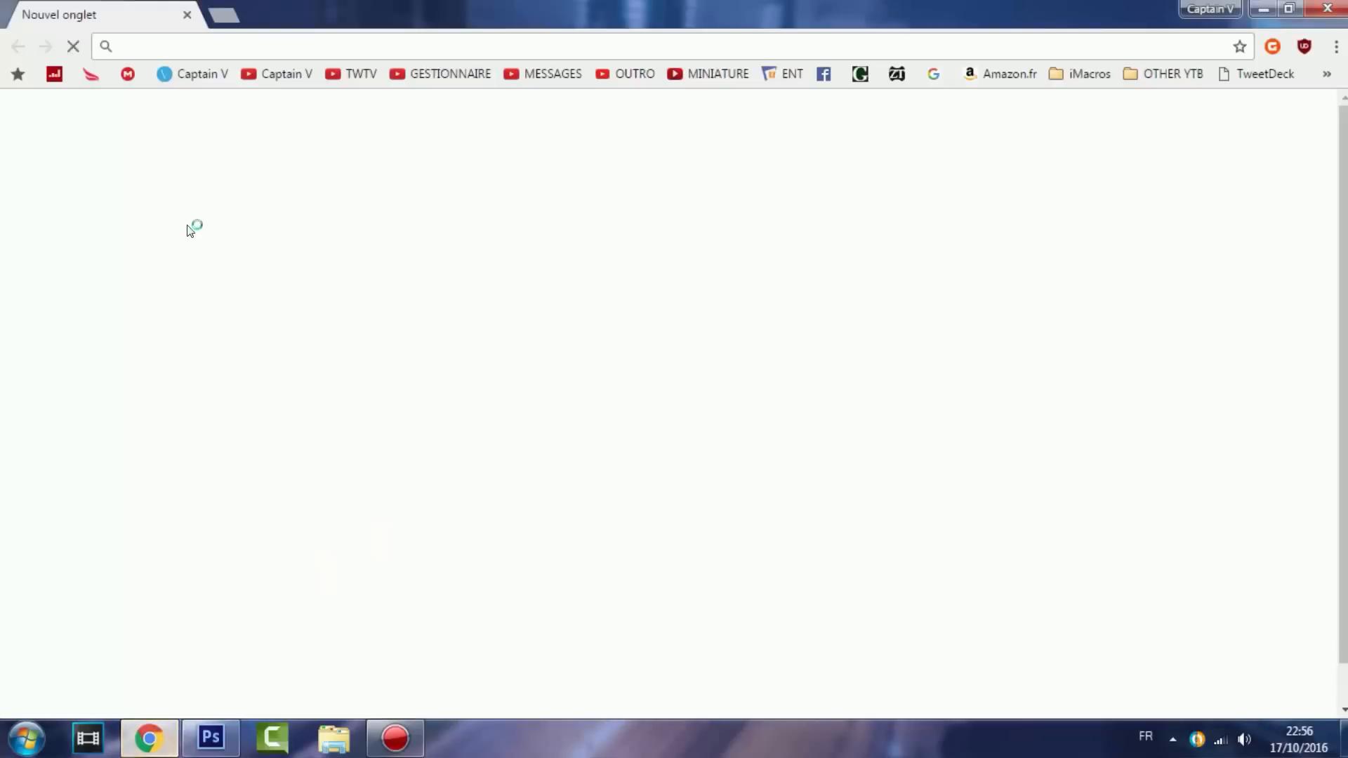
pyautogui.click(354, 73)
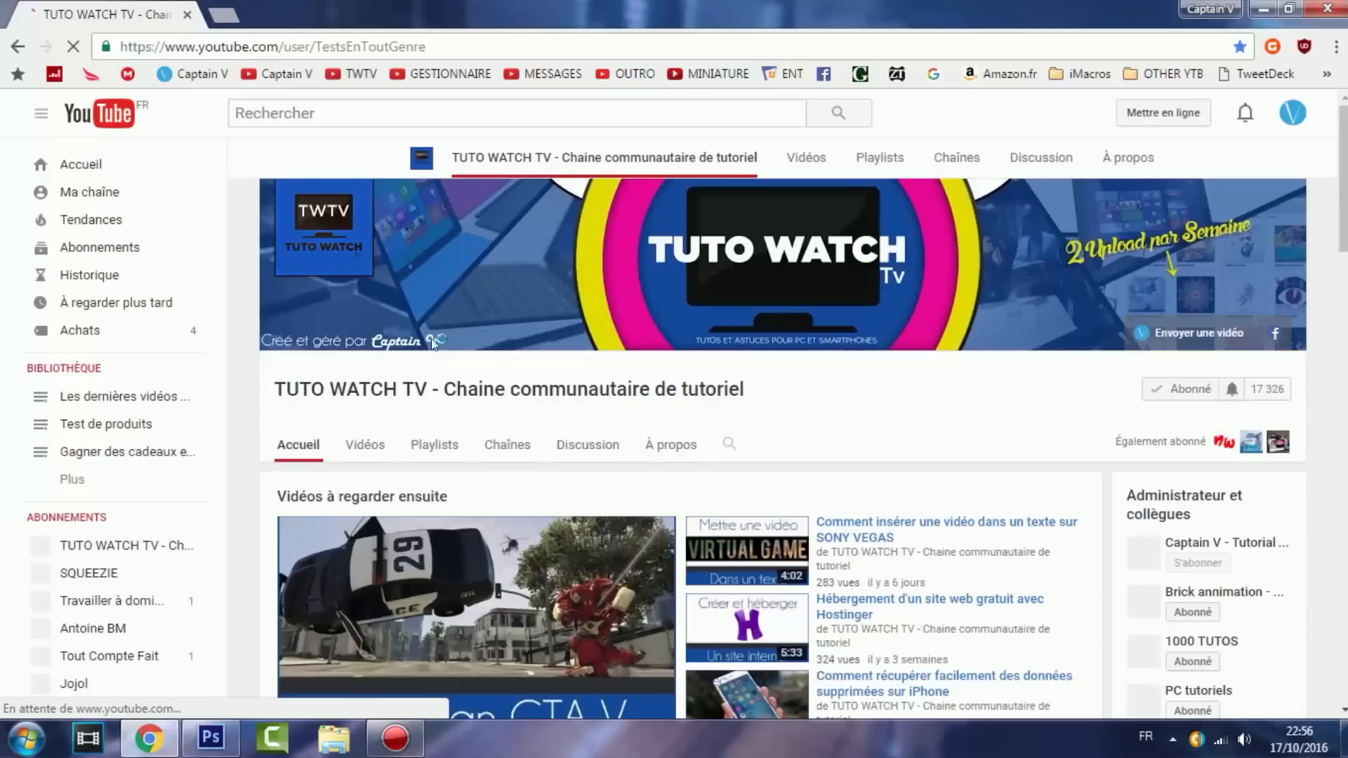
pyautogui.scroll(-1, 464, 416)
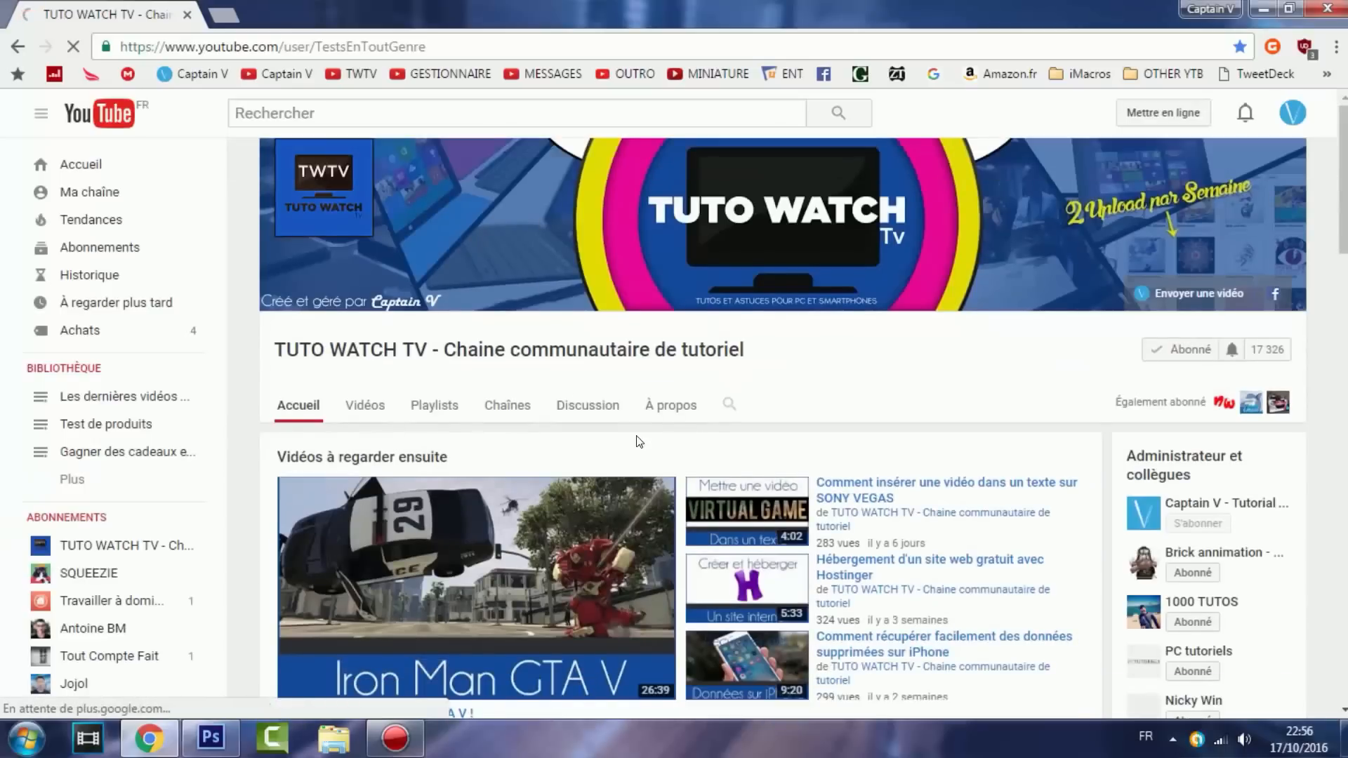
pyautogui.scroll(-6, 576, 438)
pyautogui.scroll(6, 562, 439)
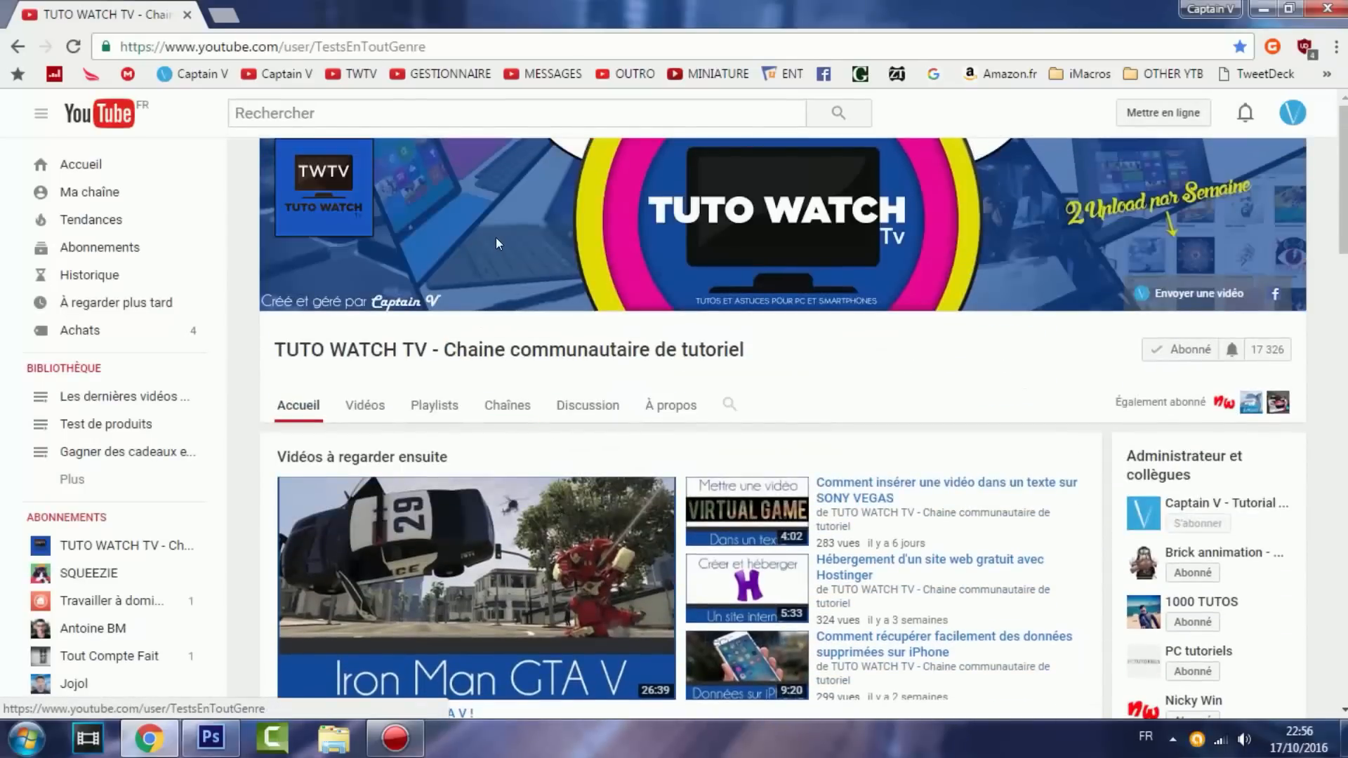
pyautogui.scroll(-8, 496, 237)
pyautogui.scroll(-5, 654, 296)
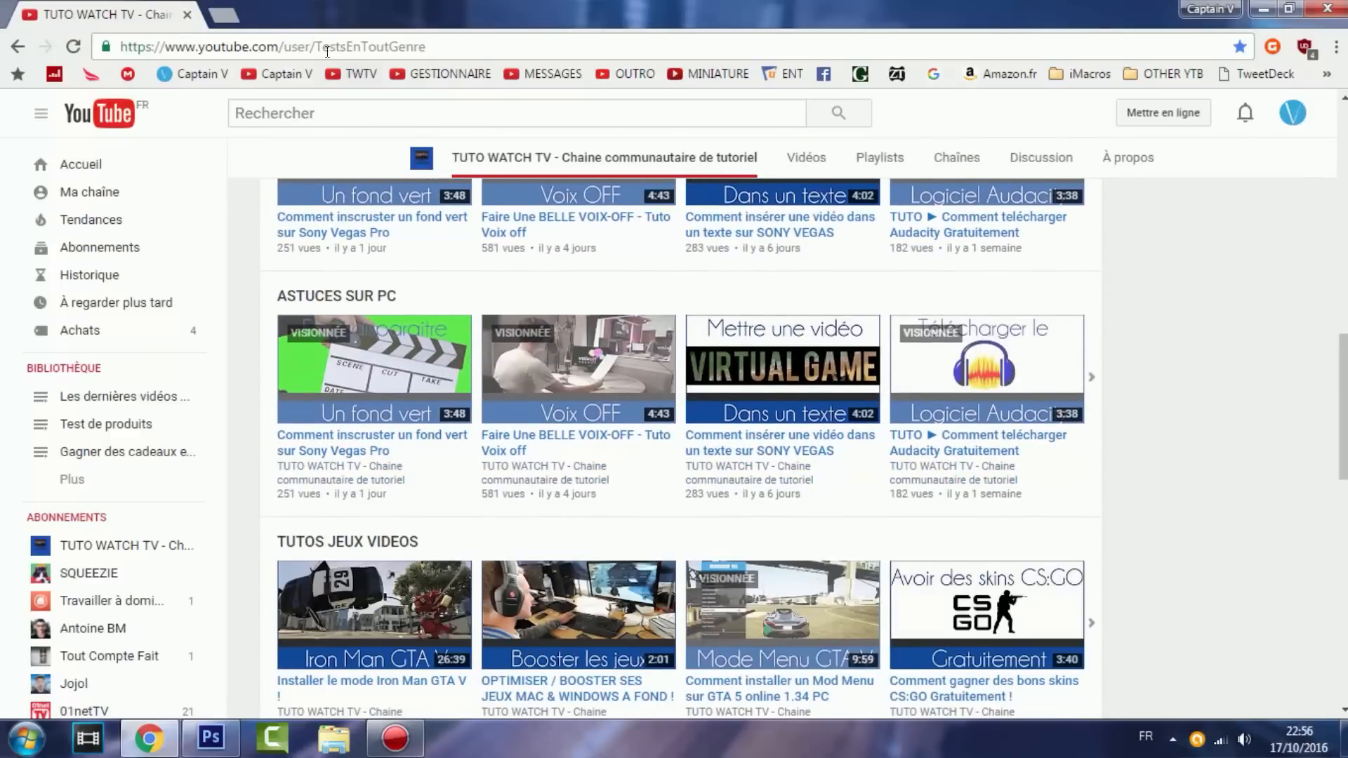
# Load the page youtube.com/testtube in a new browser tab using the copied address
pyautogui.click(235, 13)
pyautogui.rightClick(239, 43)
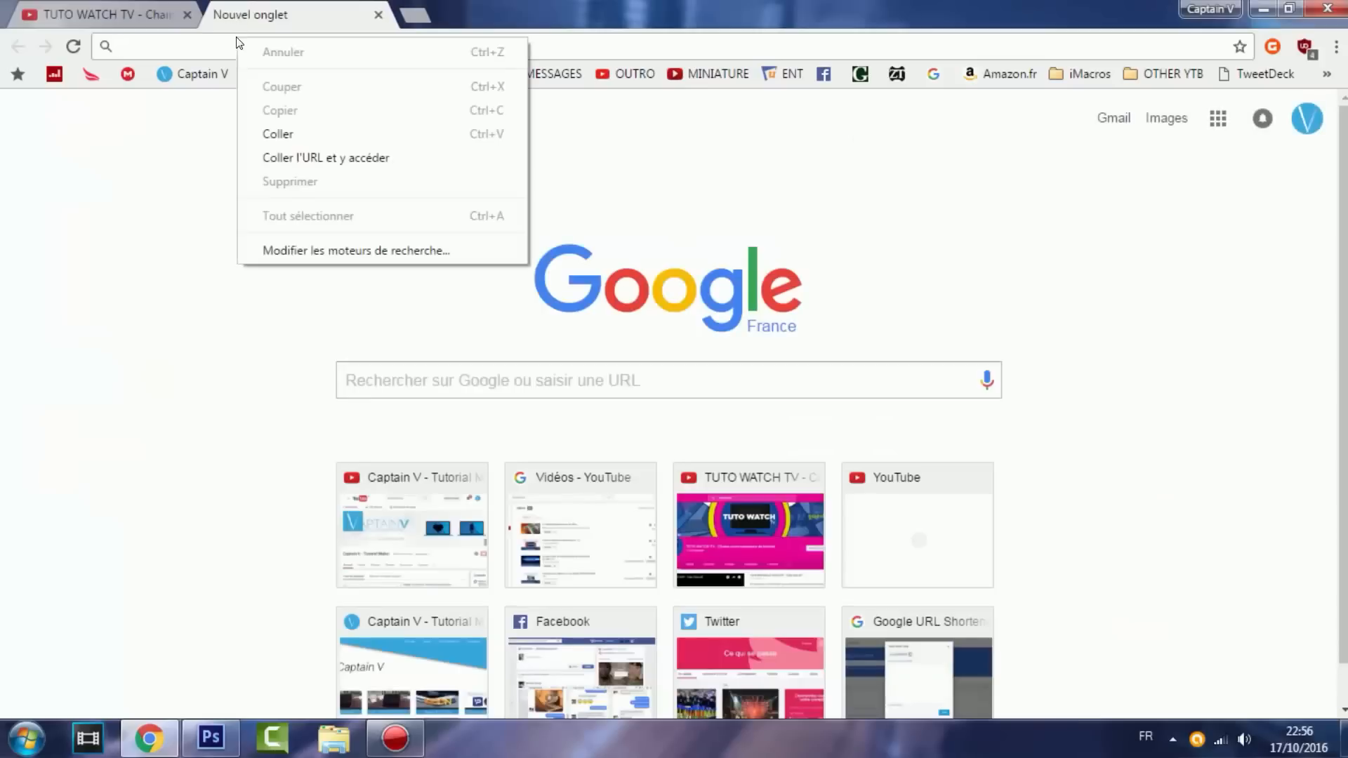
pyautogui.click(300, 129)
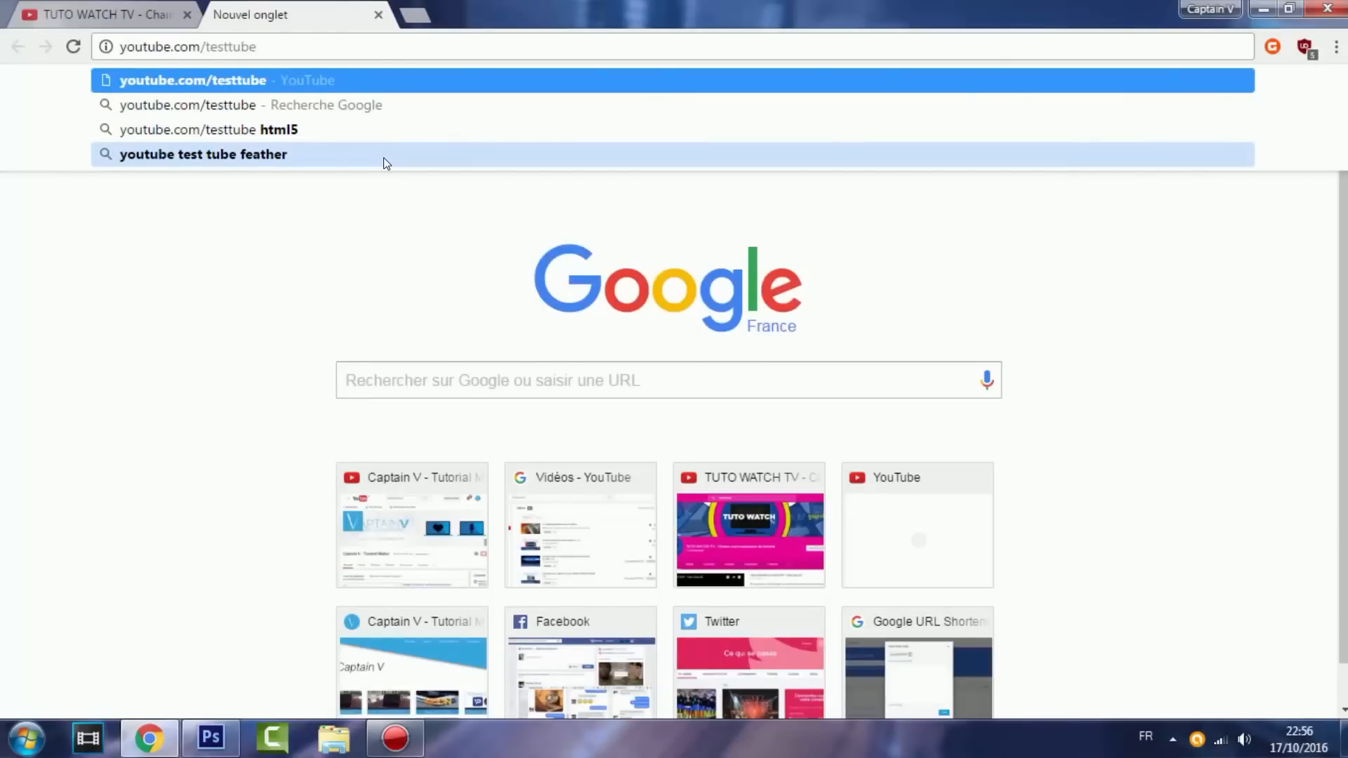
pyautogui.press('Return')
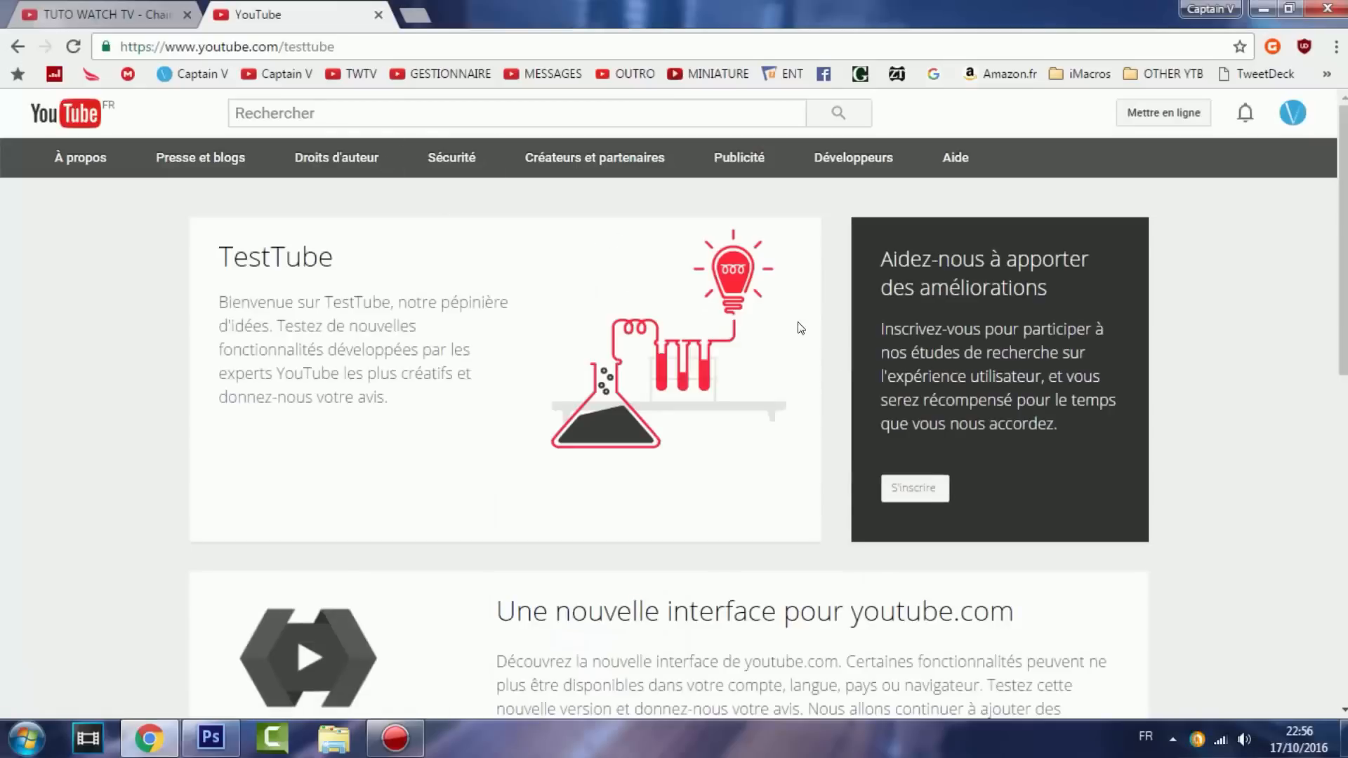
# Activate the new YouTube version offered under "Une nouvelle interface pour youtube.com" on the TestTube page
pyautogui.moveTo(330, 239); pyautogui.dragTo(304, 254)
pyautogui.scroll(-7, 457, 246)
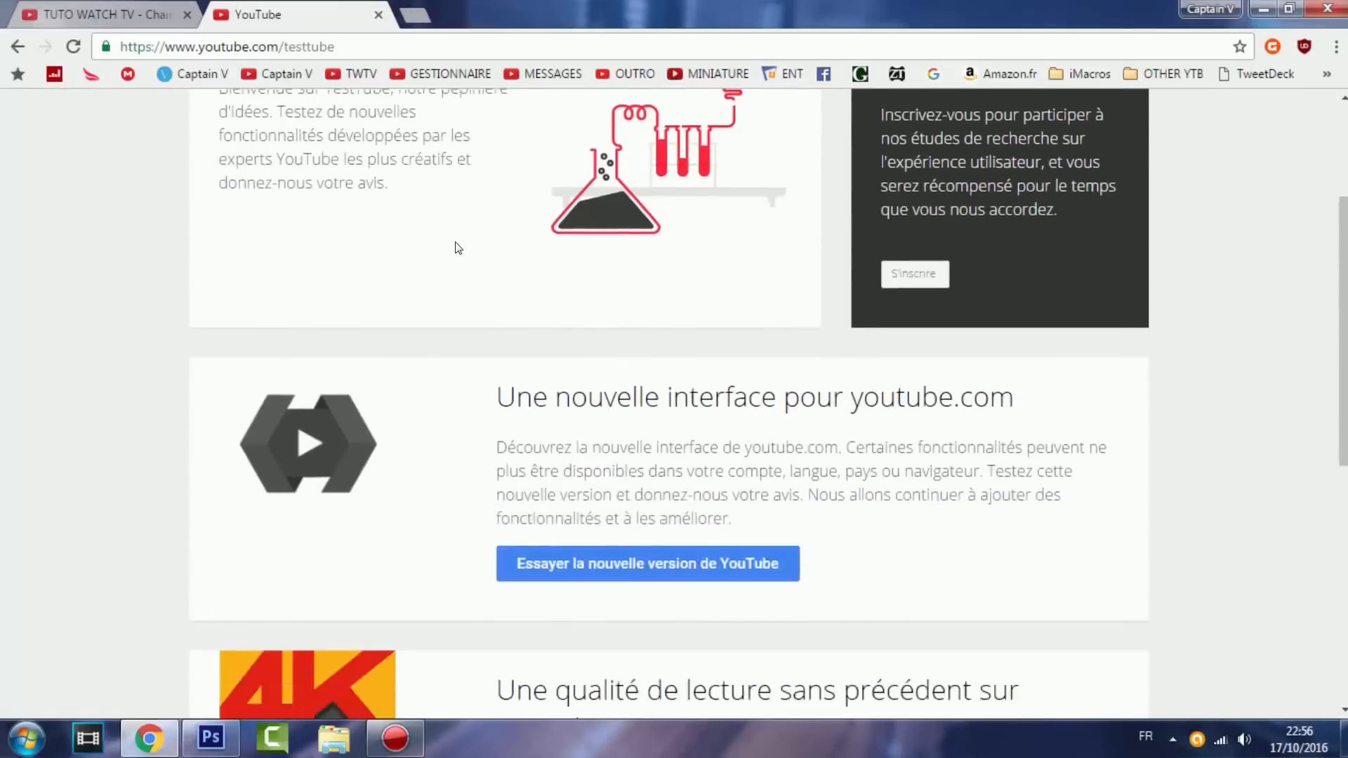
pyautogui.click(590, 282)
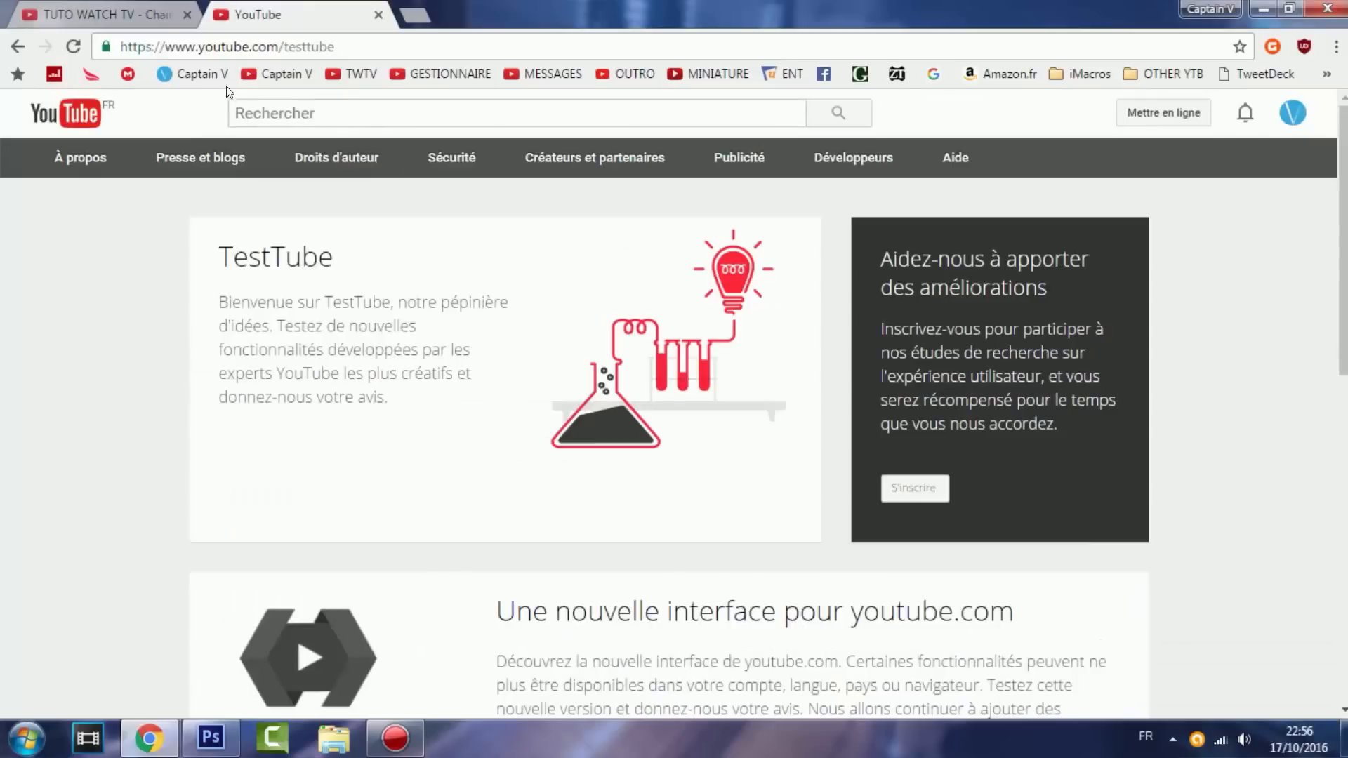
# Return to the TUTO WATCH TV channel page and reload it to apply the new interface
pyautogui.click(155, 9)
pyautogui.scroll(10, 539, 275)
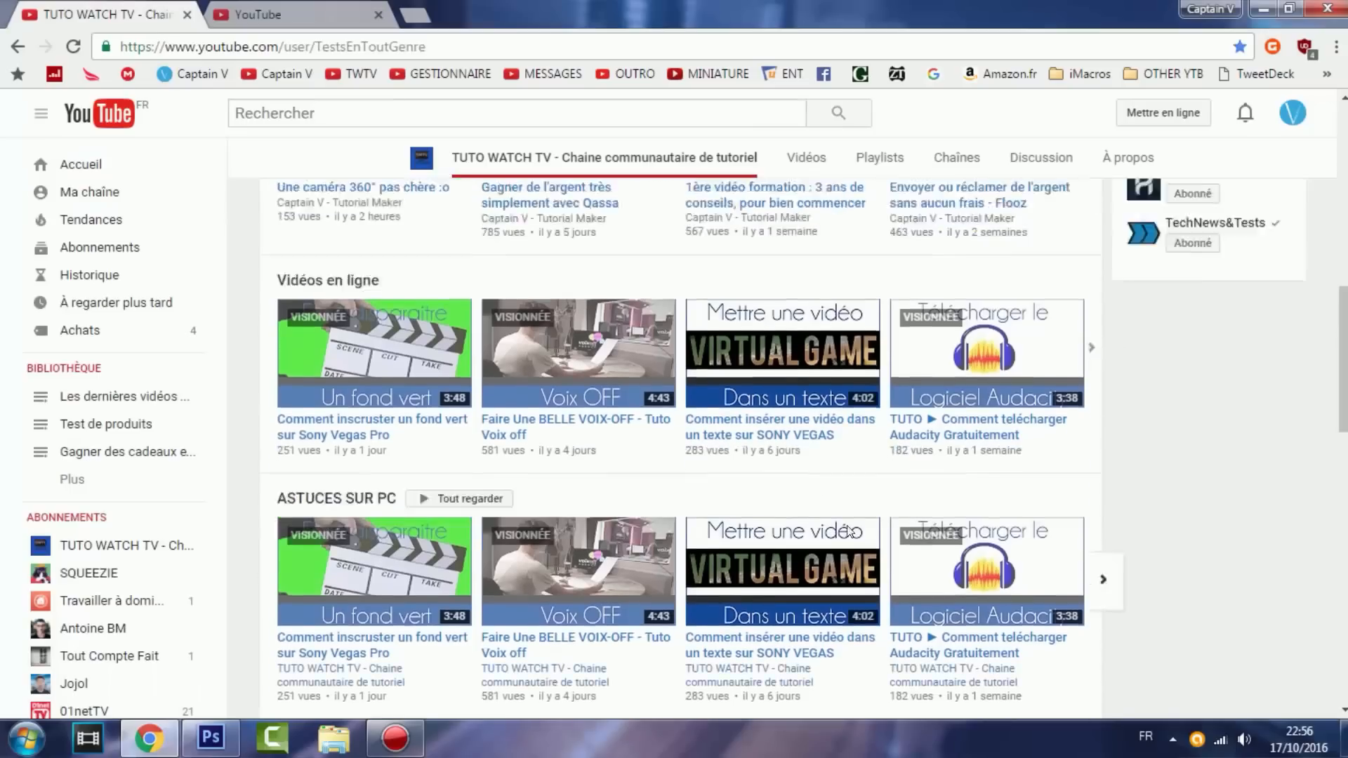
pyautogui.click(78, 46)
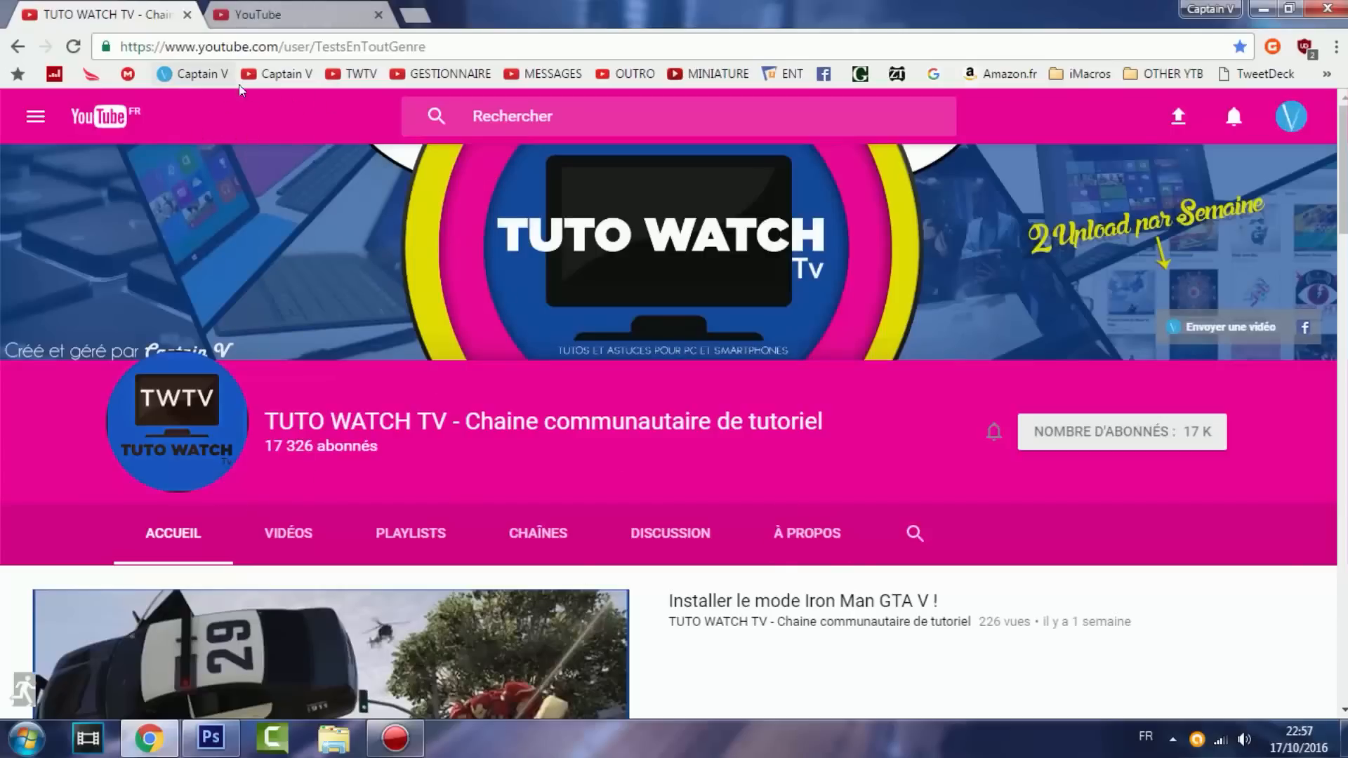
# View the Captain V channel in a separate tab, close it and return to the TUTO WATCH TV channel
pyautogui.keyDown('ctrl'); pyautogui.keyDown('shift'); pyautogui.click(278, 74); pyautogui.keyUp('shift'); pyautogui.keyUp('ctrl')
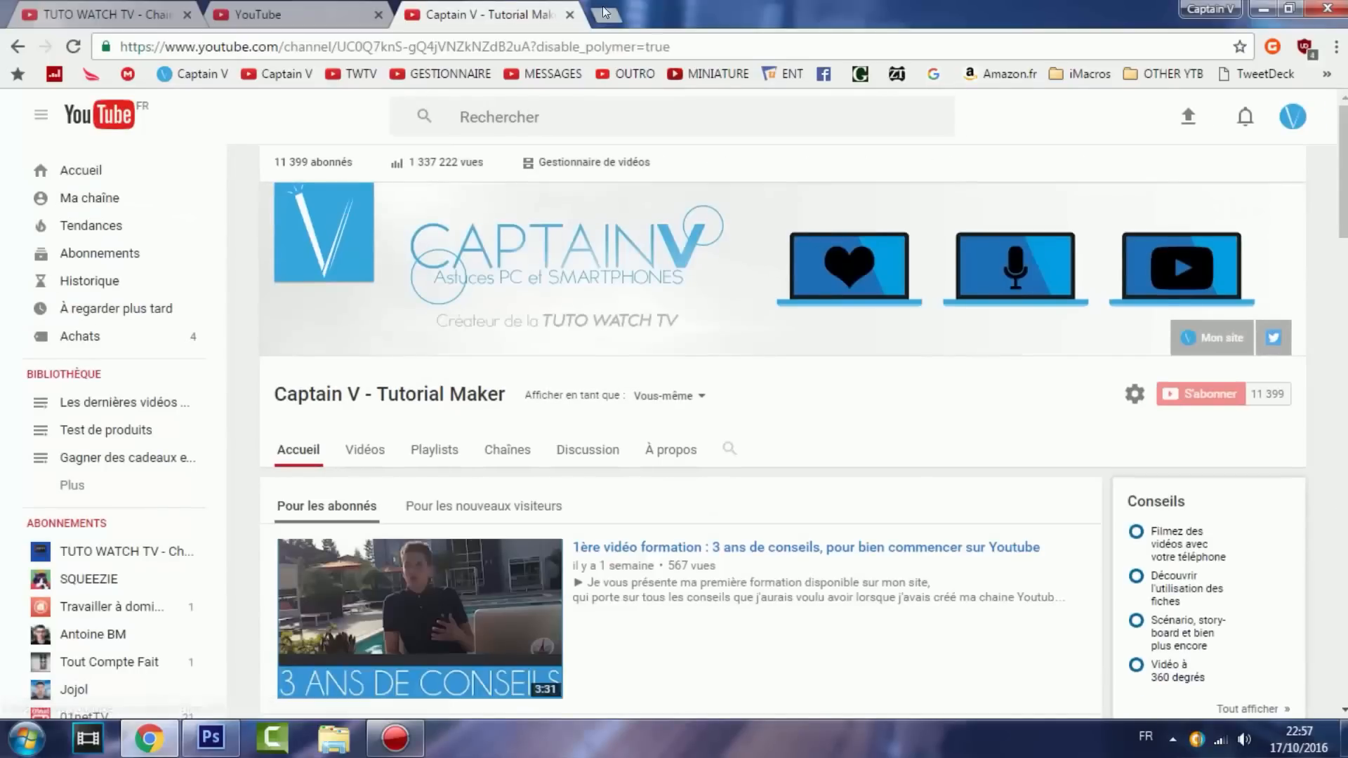
pyautogui.click(569, 14)
pyautogui.click(89, 14)
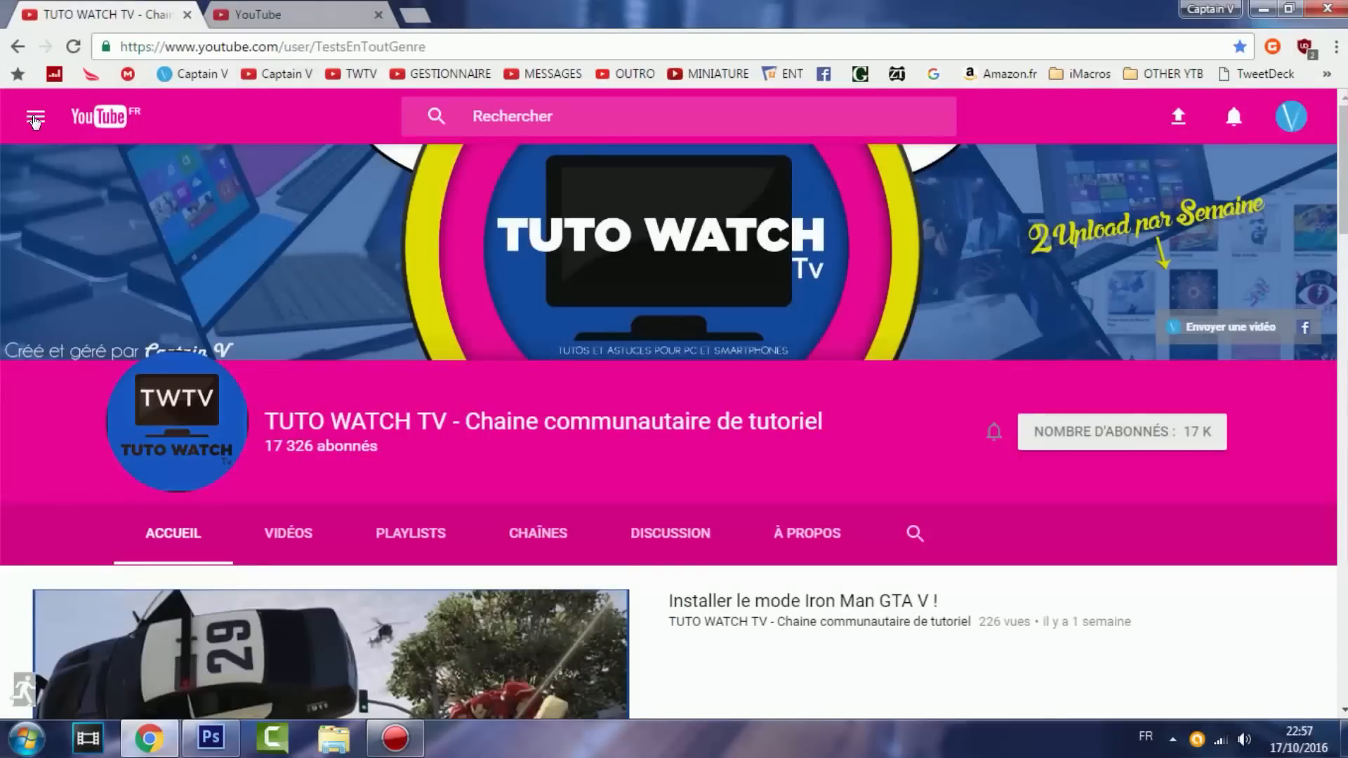
# Show and hide the navigation sidebar on the TUTO WATCH TV channel page to examine its new design
pyautogui.click(34, 119)
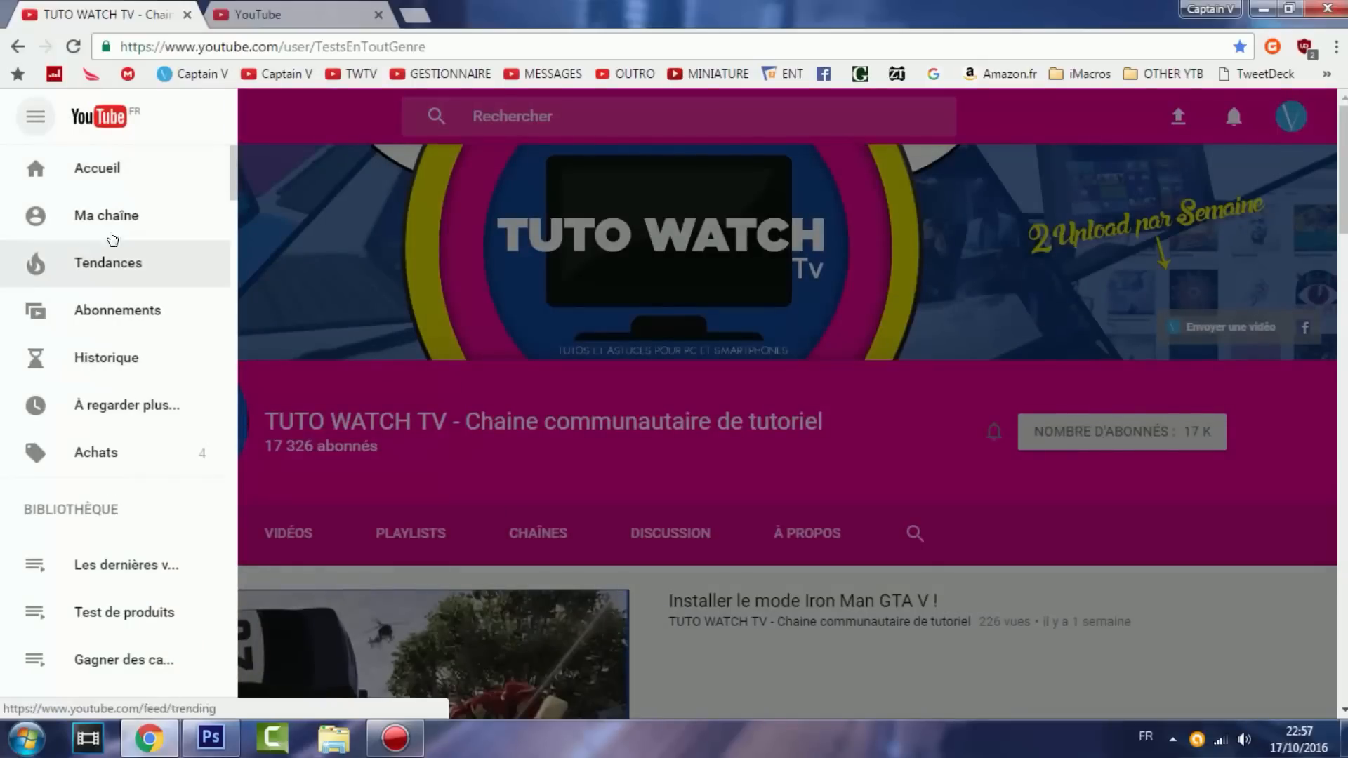
pyautogui.click(48, 126)
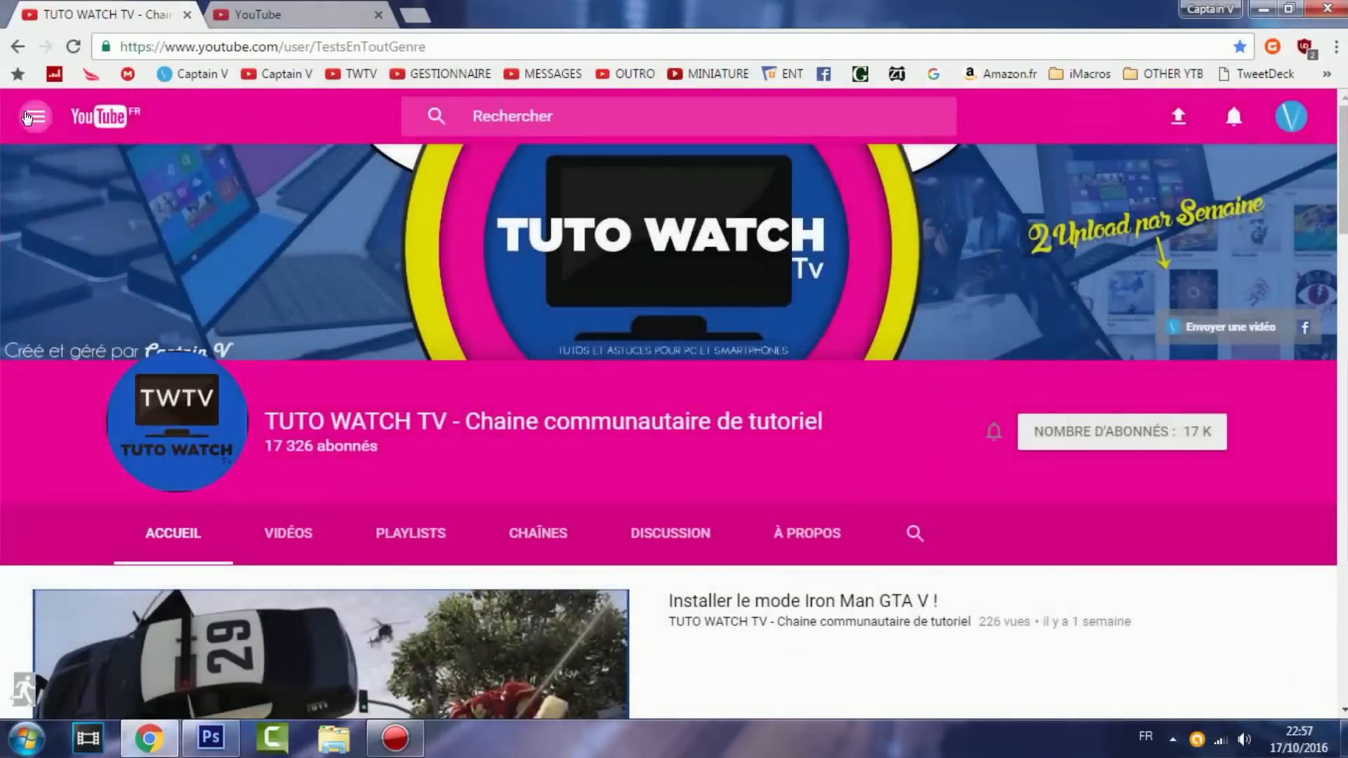
pyautogui.click(31, 117)
pyautogui.click(28, 118)
# Open the Captain V channel in a new tab, toggle its navigation sidebar for comparison, and return to the TUTO WATCH TV channel
pyautogui.hotkey('ctrl', 'Tab')
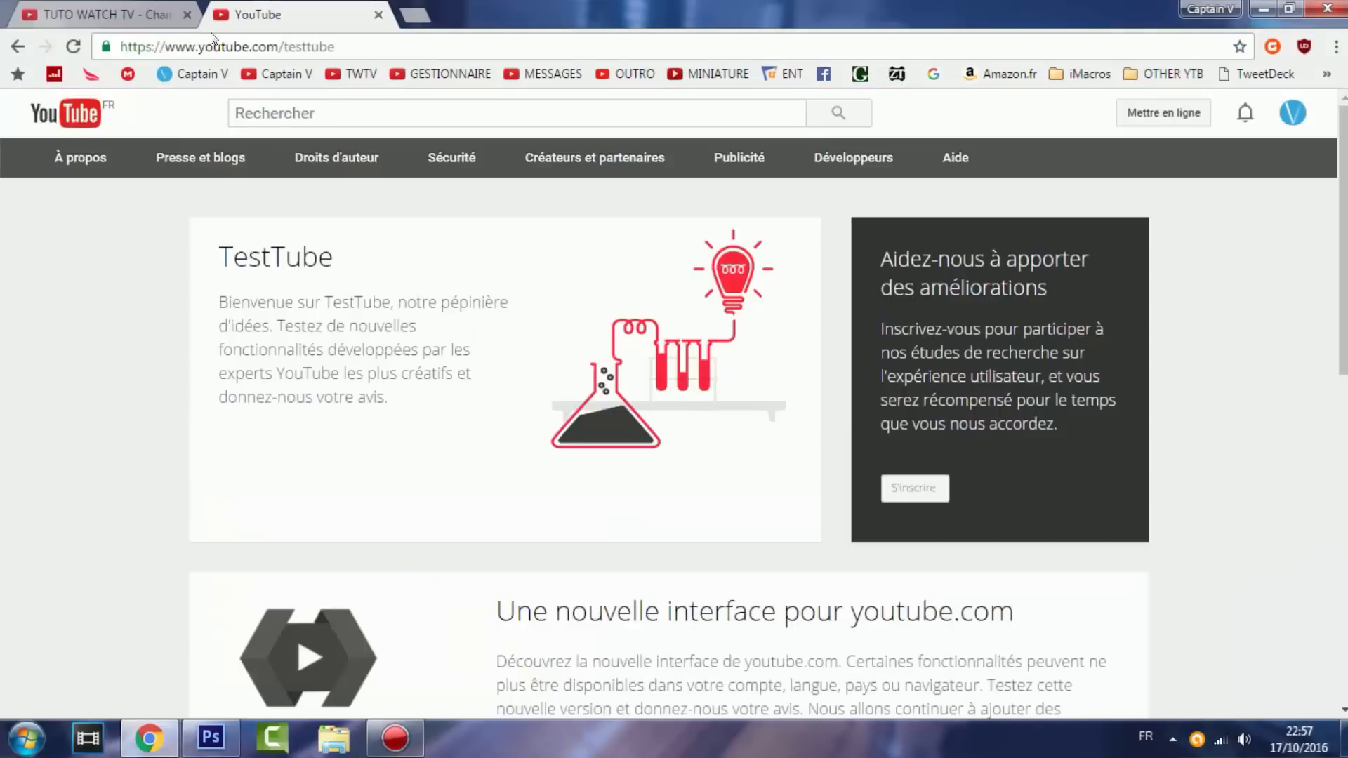
pyautogui.keyDown('ctrl'); pyautogui.keyDown('shift'); pyautogui.click(297, 79); pyautogui.keyUp('shift'); pyautogui.keyUp('ctrl')
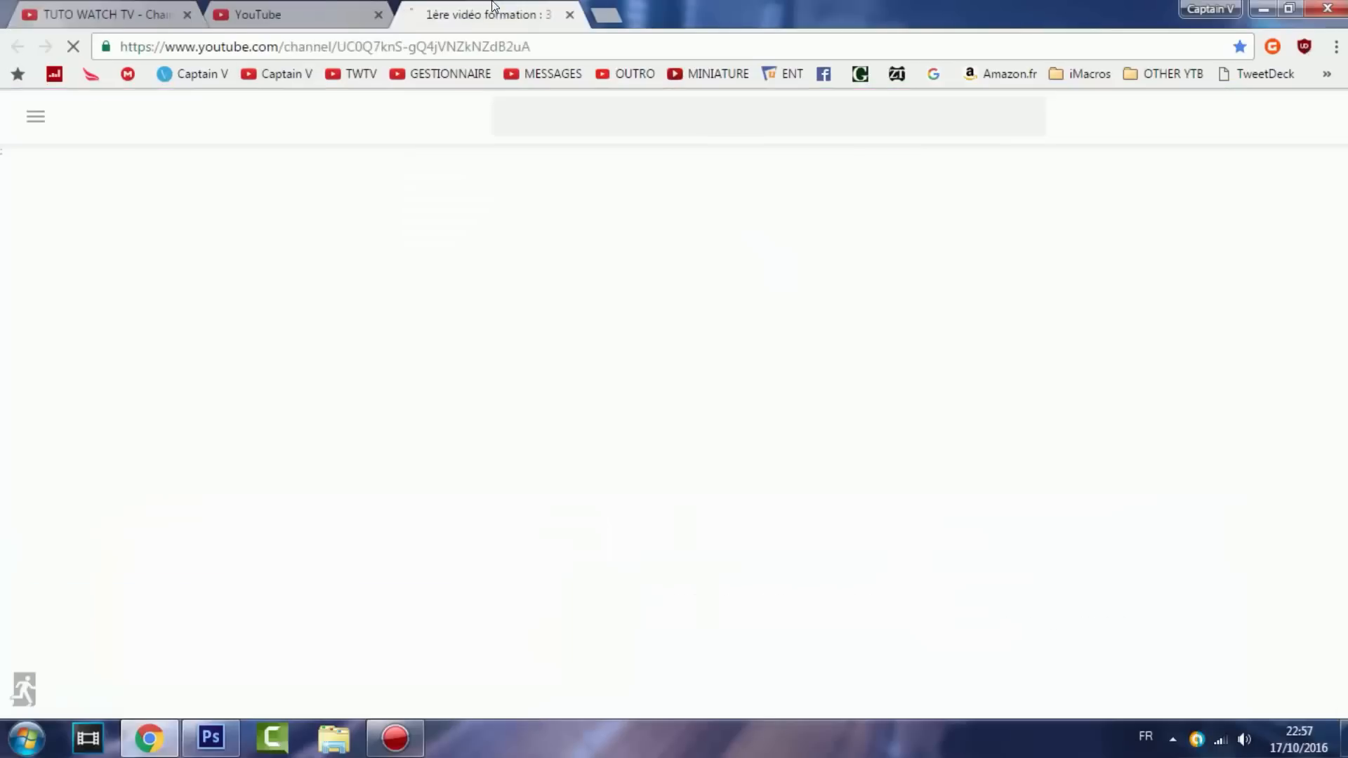
pyautogui.click(35, 116)
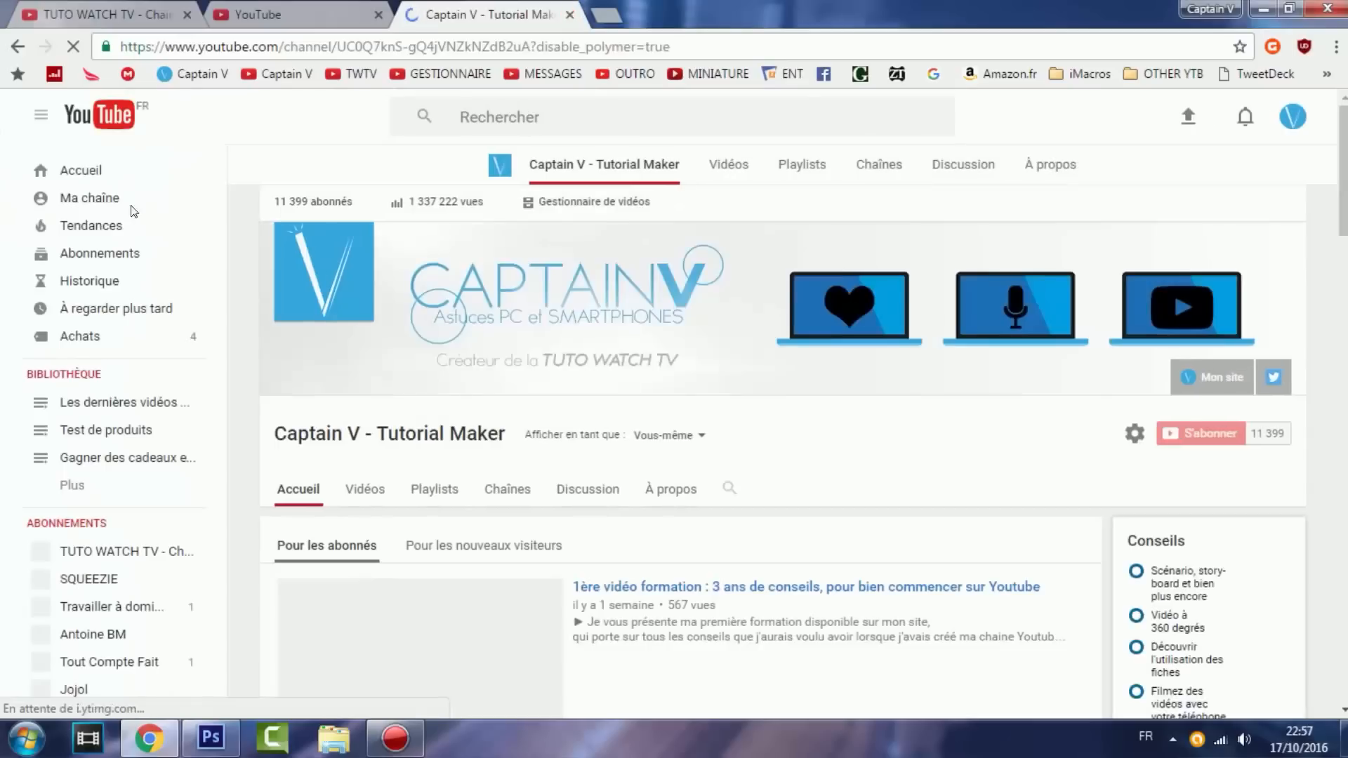
pyautogui.click(42, 118)
pyautogui.click(42, 118)
pyautogui.click(40, 116)
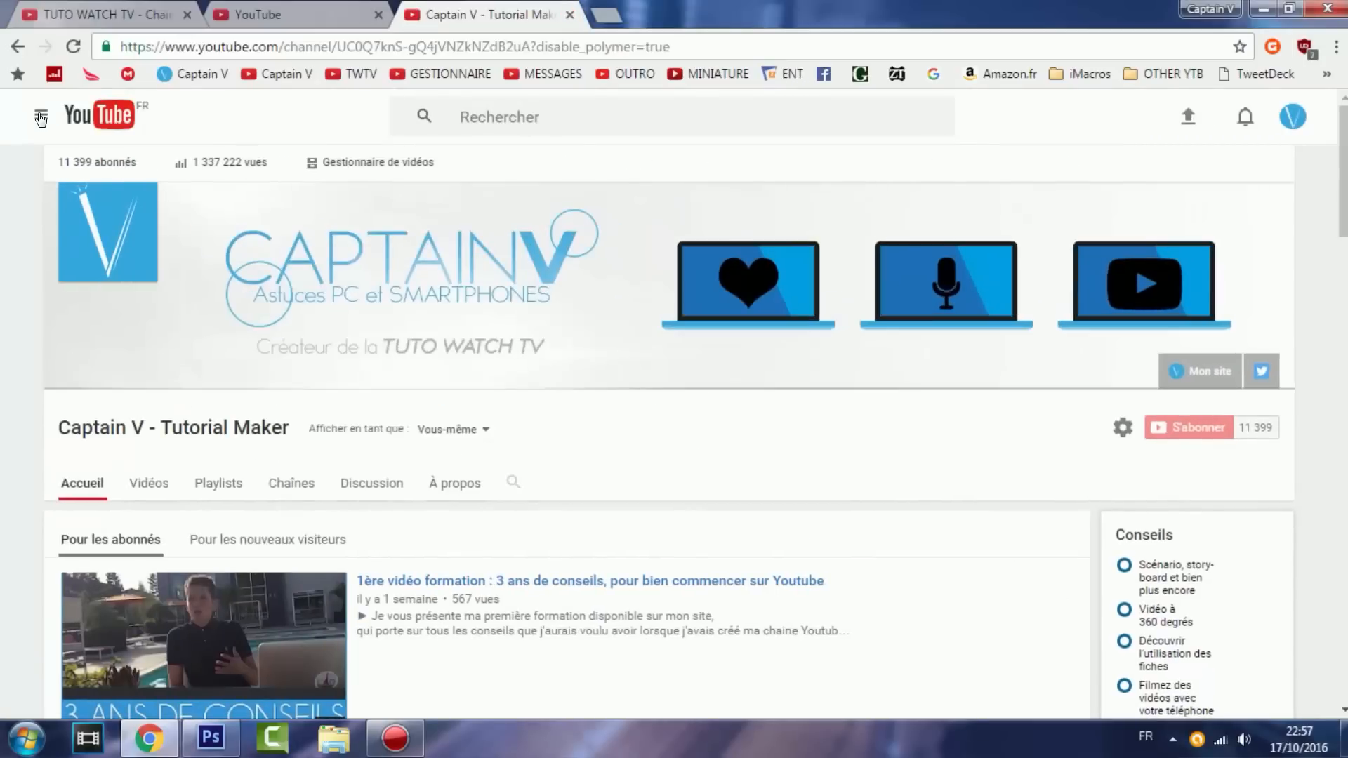
pyautogui.click(41, 116)
pyautogui.click(41, 117)
pyautogui.click(41, 116)
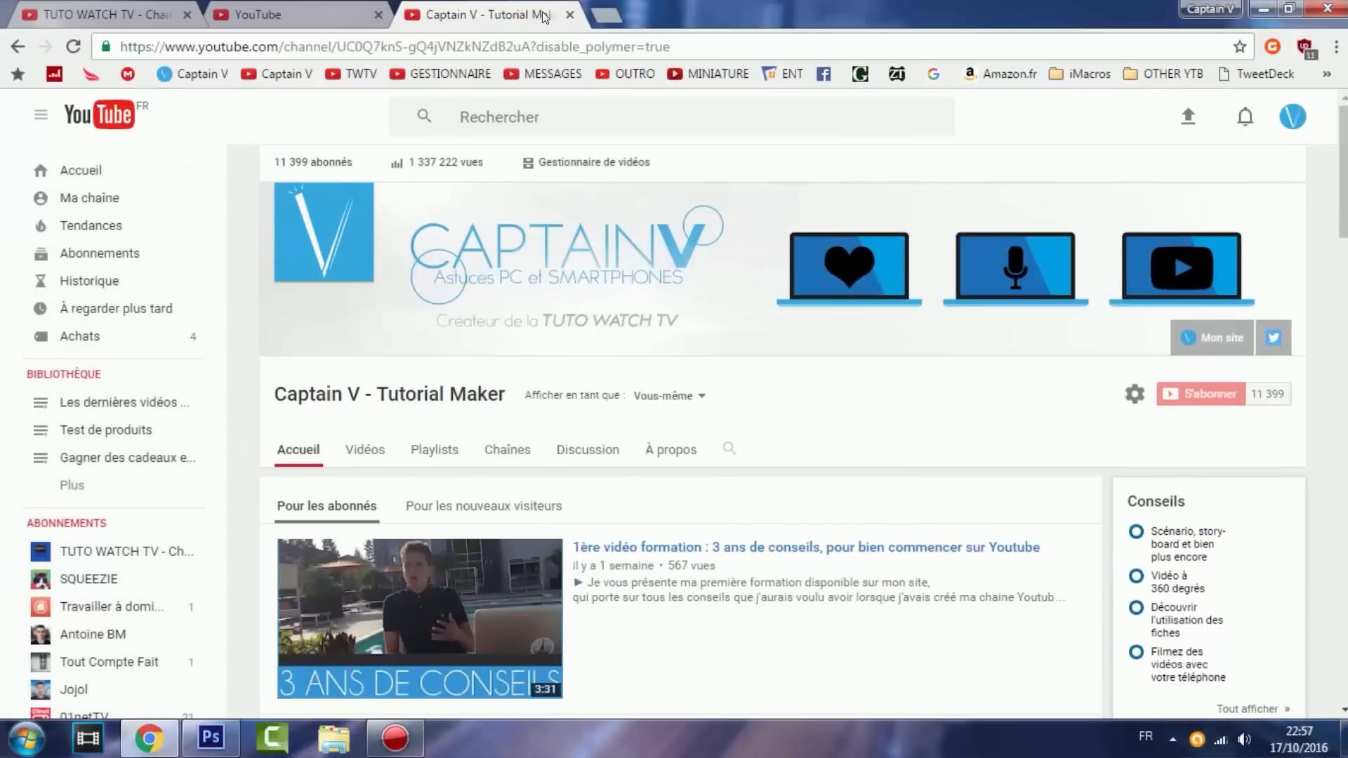
pyautogui.click(570, 14)
pyautogui.click(91, 14)
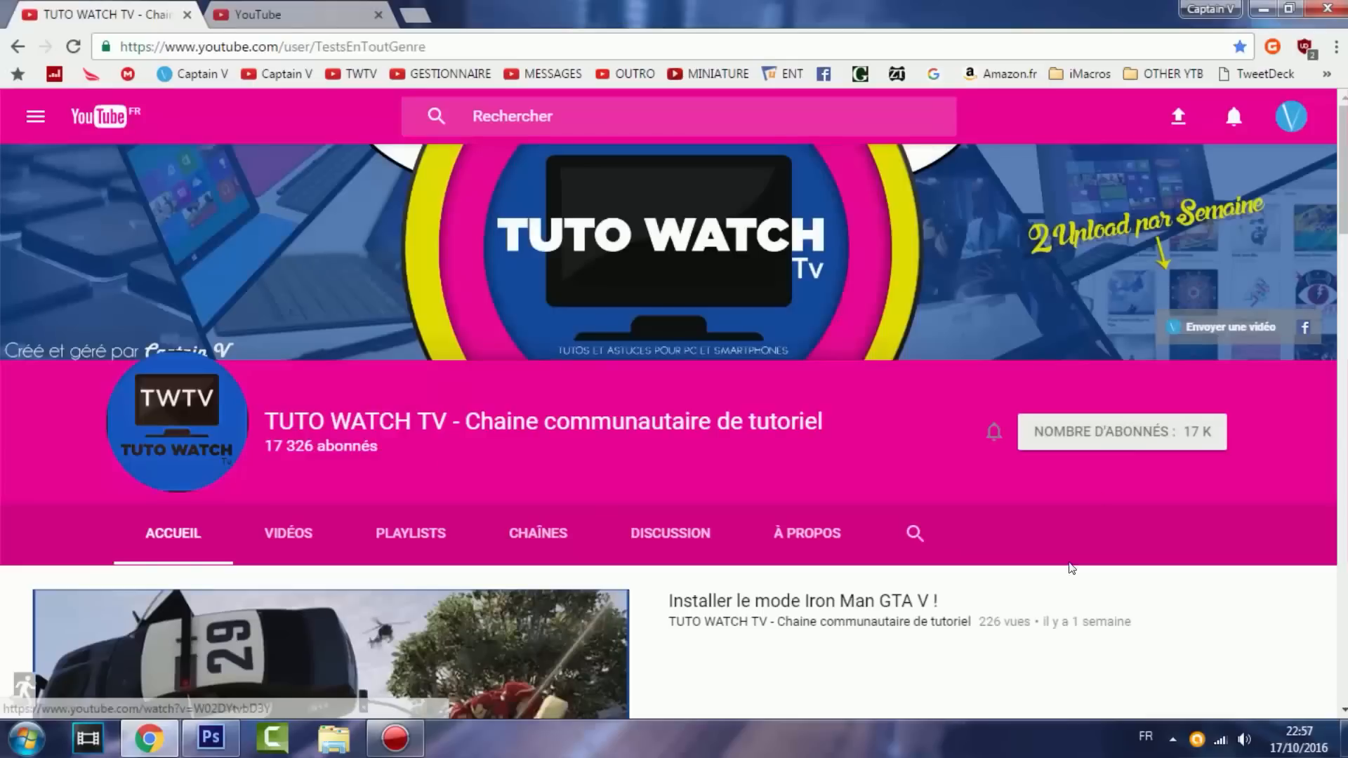
# Unsubscribe from the TUTO WATCH TV channel and subscribe again to examine the button's states
pyautogui.click(1121, 429)
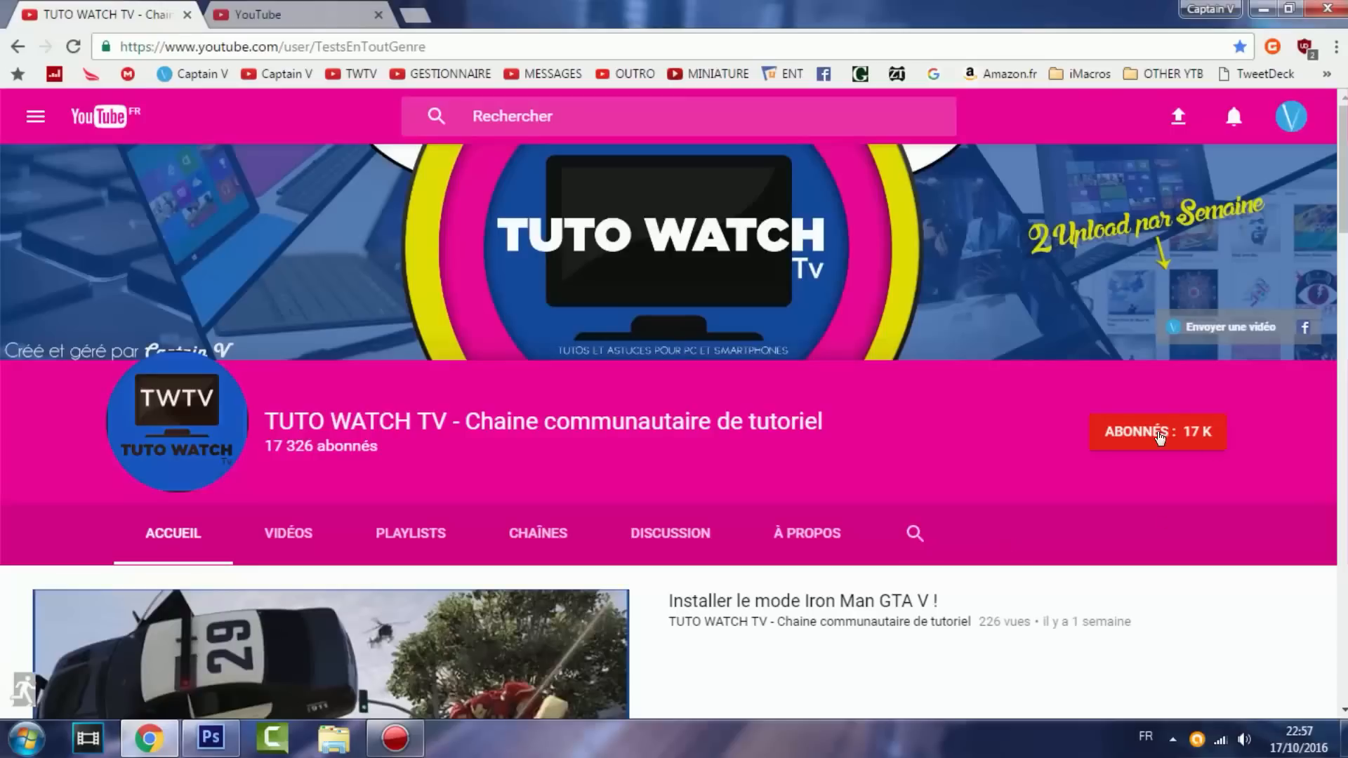
pyautogui.click(1158, 431)
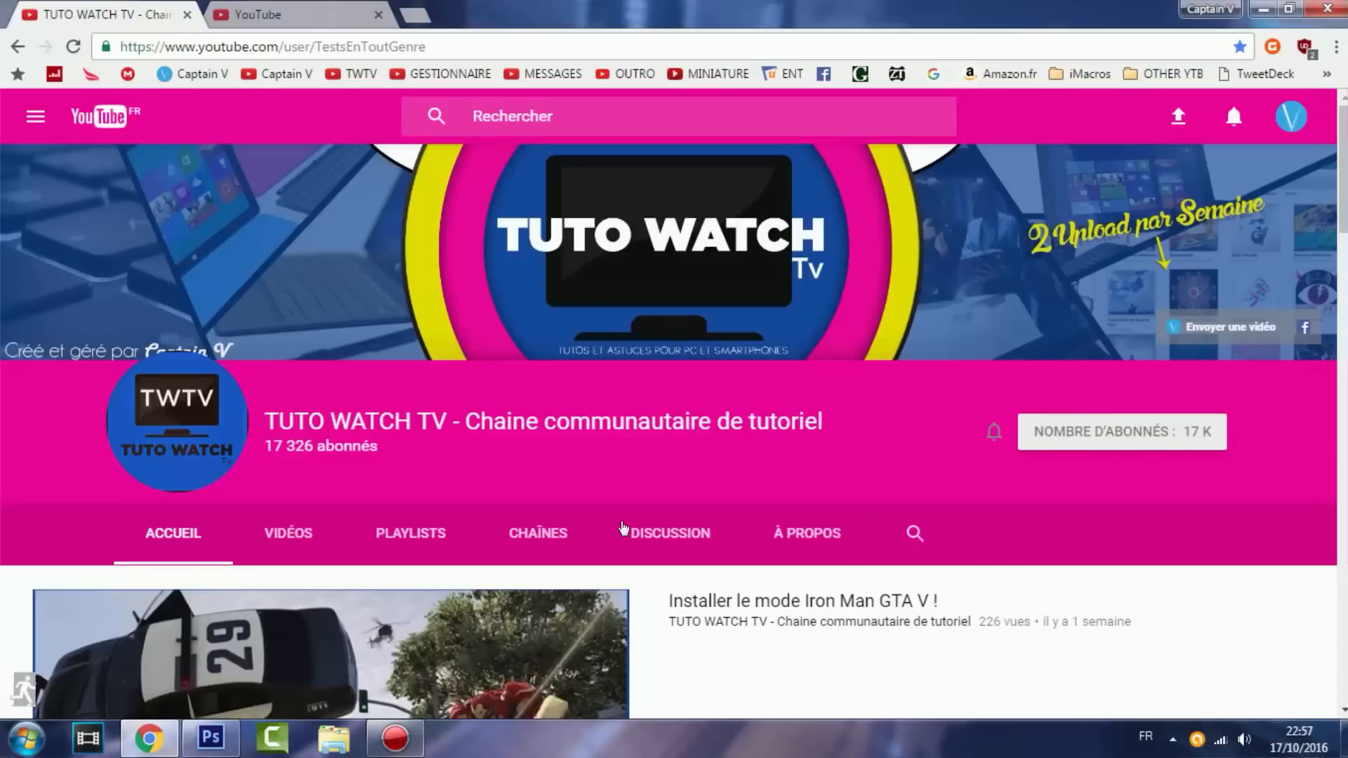
# Look through the Chaînes and Vidéos sections of the TUTO WATCH TV channel
pyautogui.scroll(-3, 302, 674)
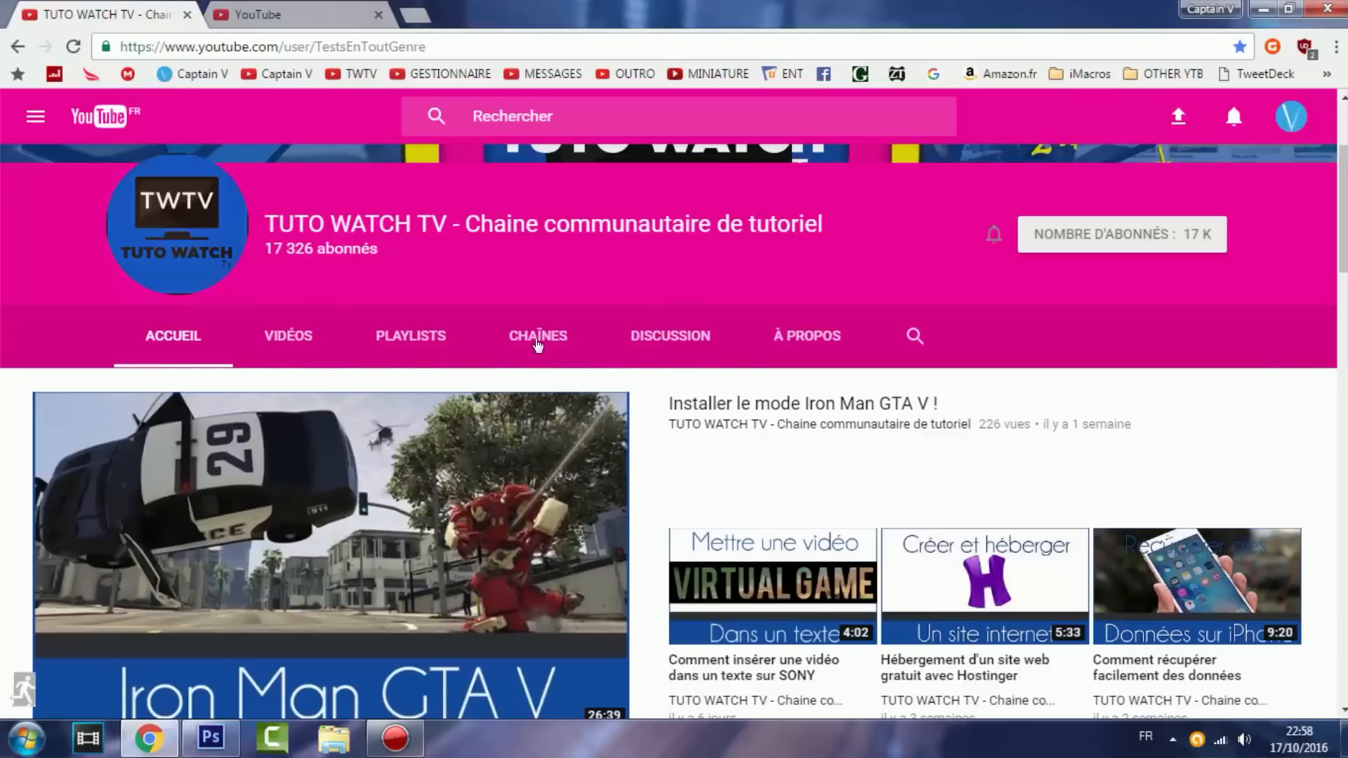
pyautogui.click(538, 337)
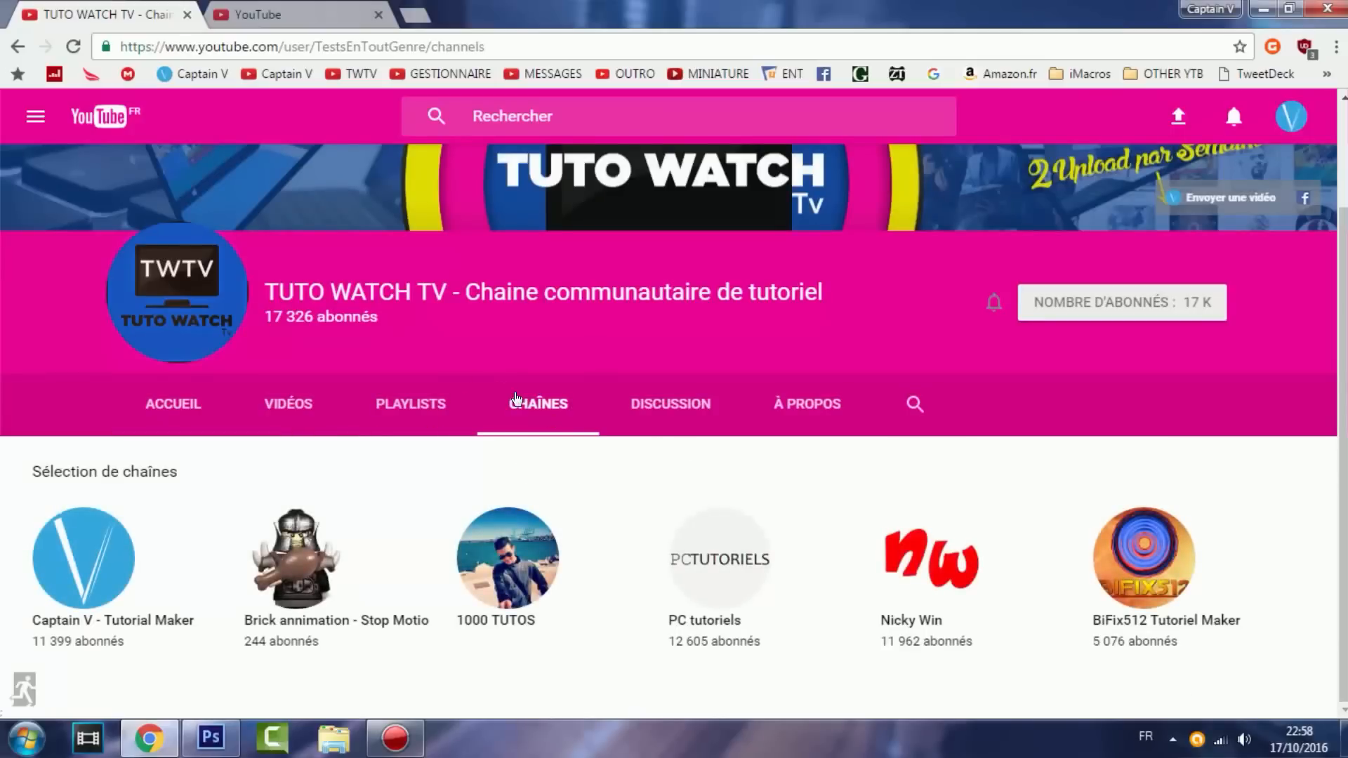
pyautogui.click(541, 117)
pyautogui.click(271, 414)
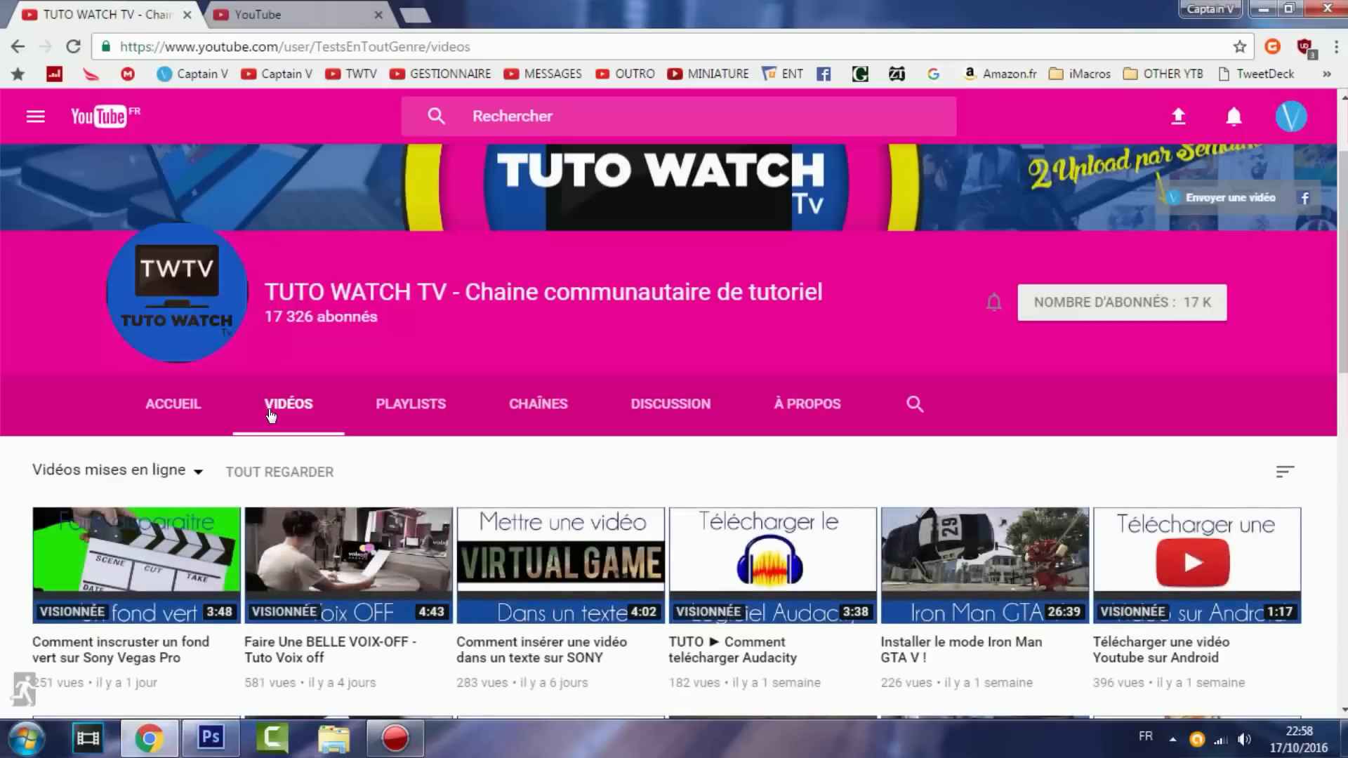
# Open the video "Comment inscruster un fond vert sur Sony Vegas Pro", pause it and enable cinema mode
pyautogui.click(176, 554)
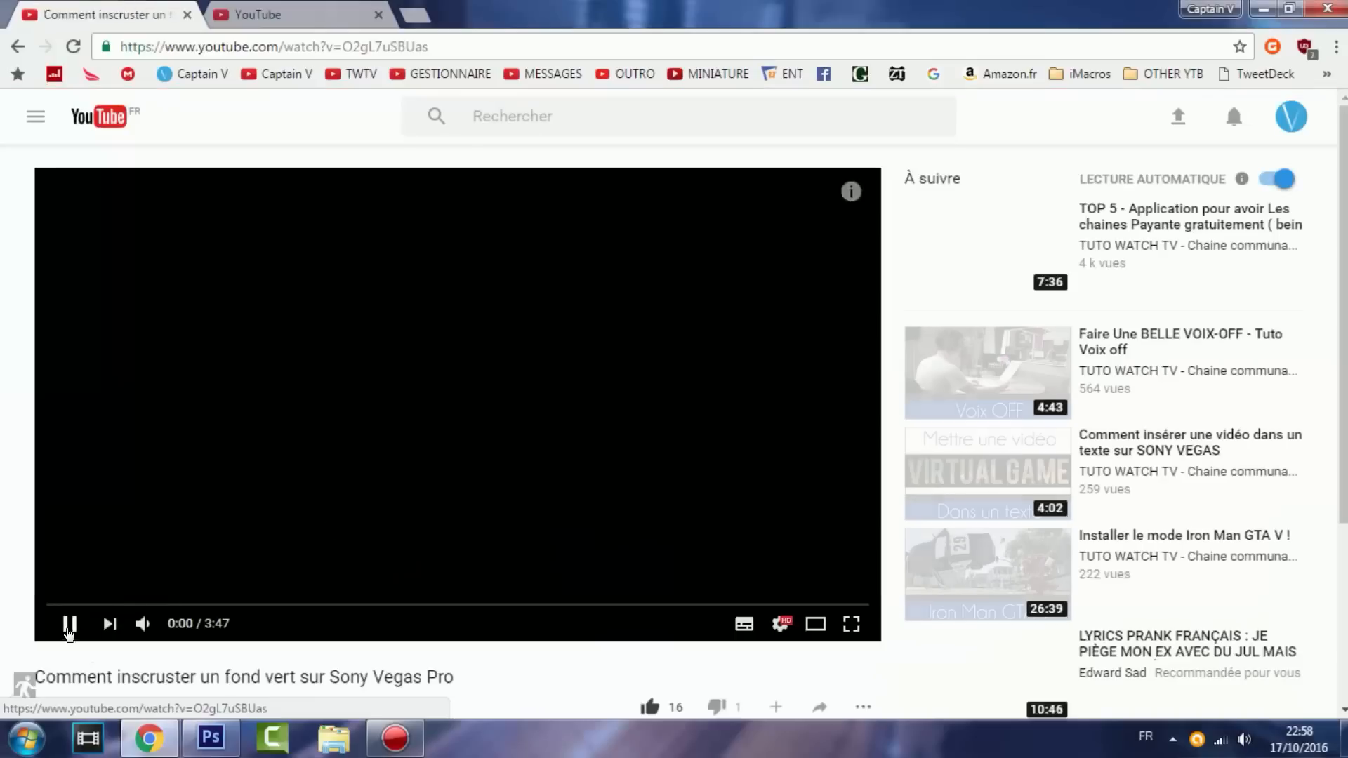
pyautogui.click(68, 628)
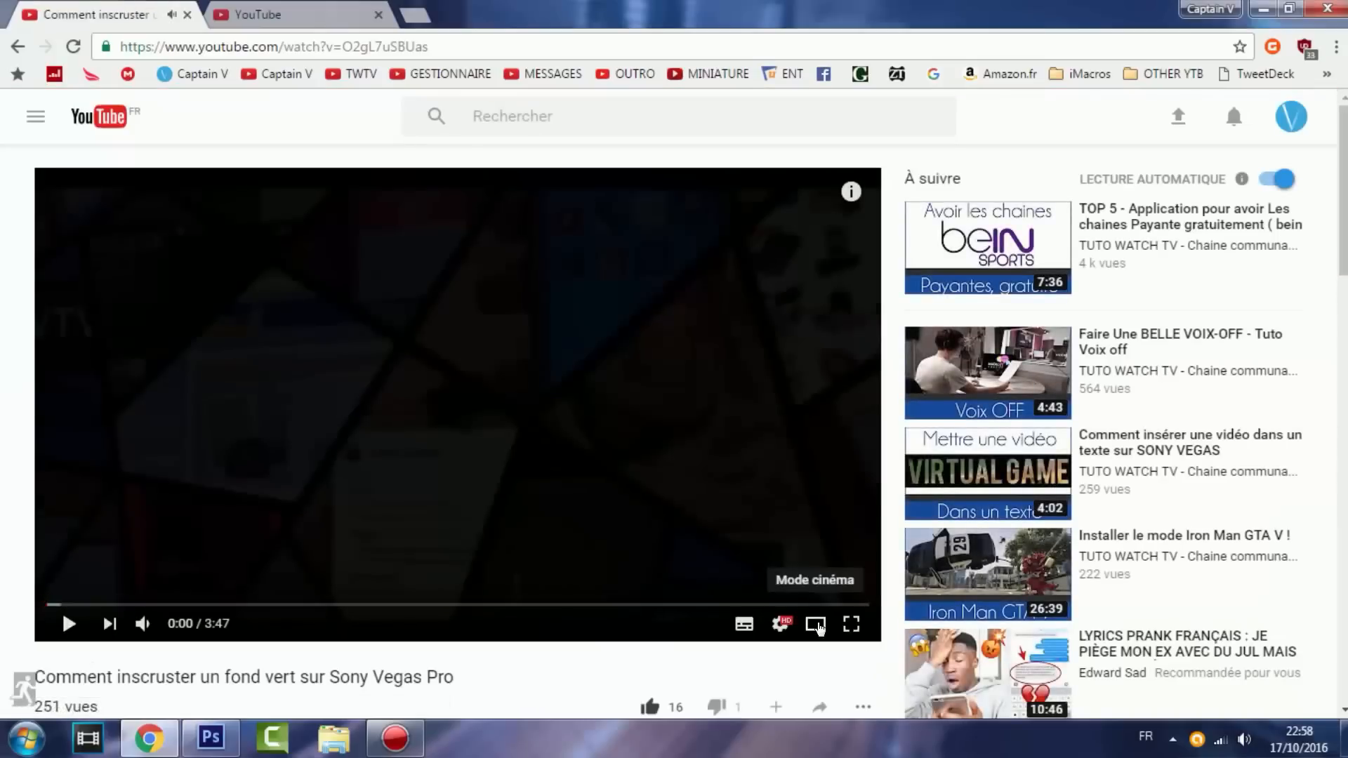
pyautogui.click(816, 624)
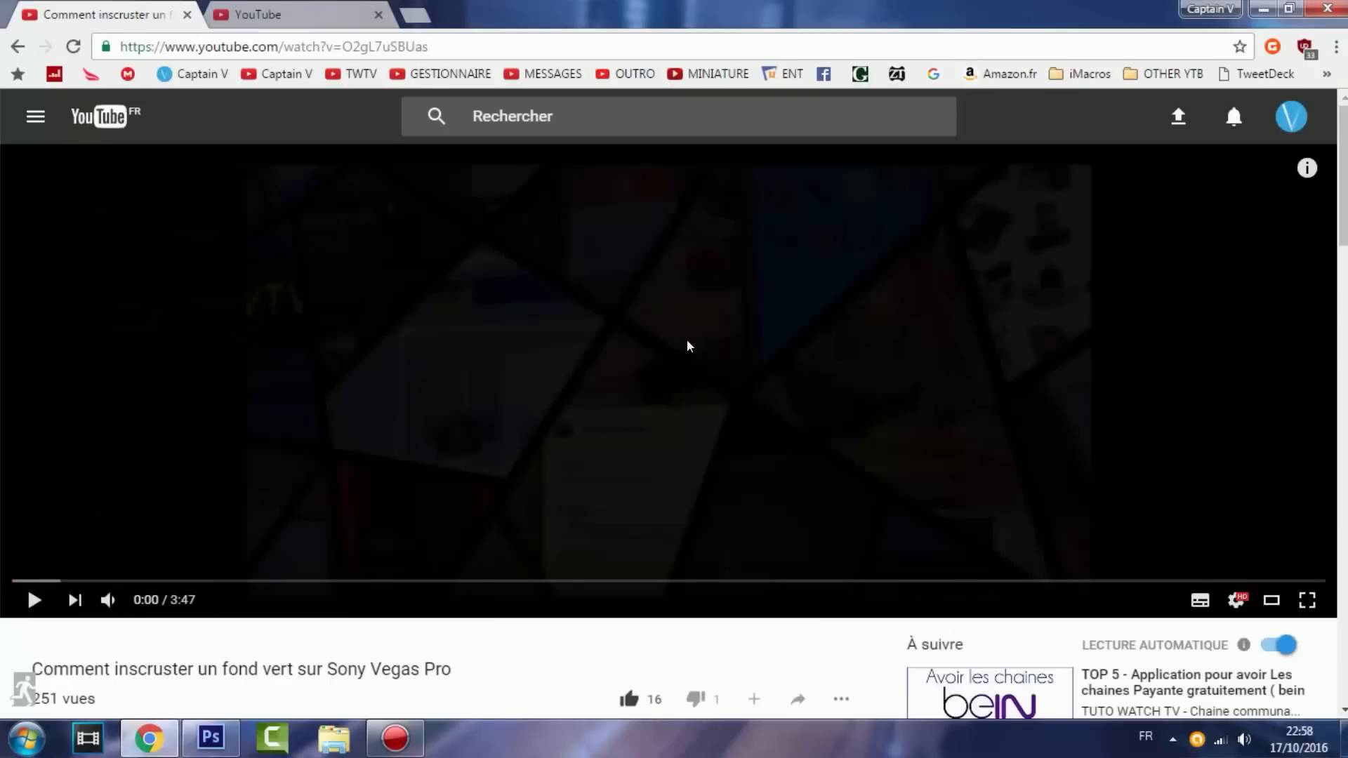
# Turn the video's like and the channel subscription off and back on to examine the controls below the player
pyautogui.scroll(-2, 1101, 360)
pyautogui.scroll(2, 935, 234)
pyautogui.scroll(-4, 730, 405)
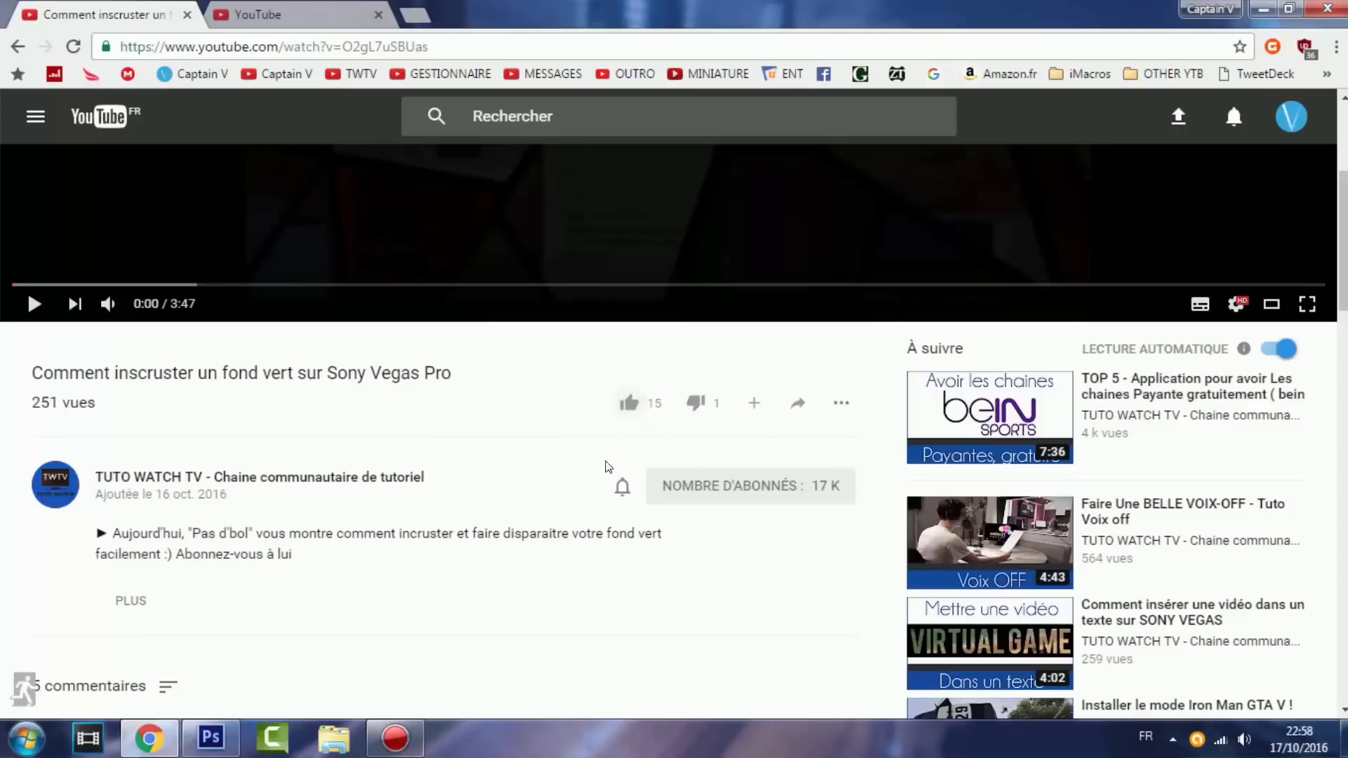
pyautogui.click(626, 403)
pyautogui.click(625, 406)
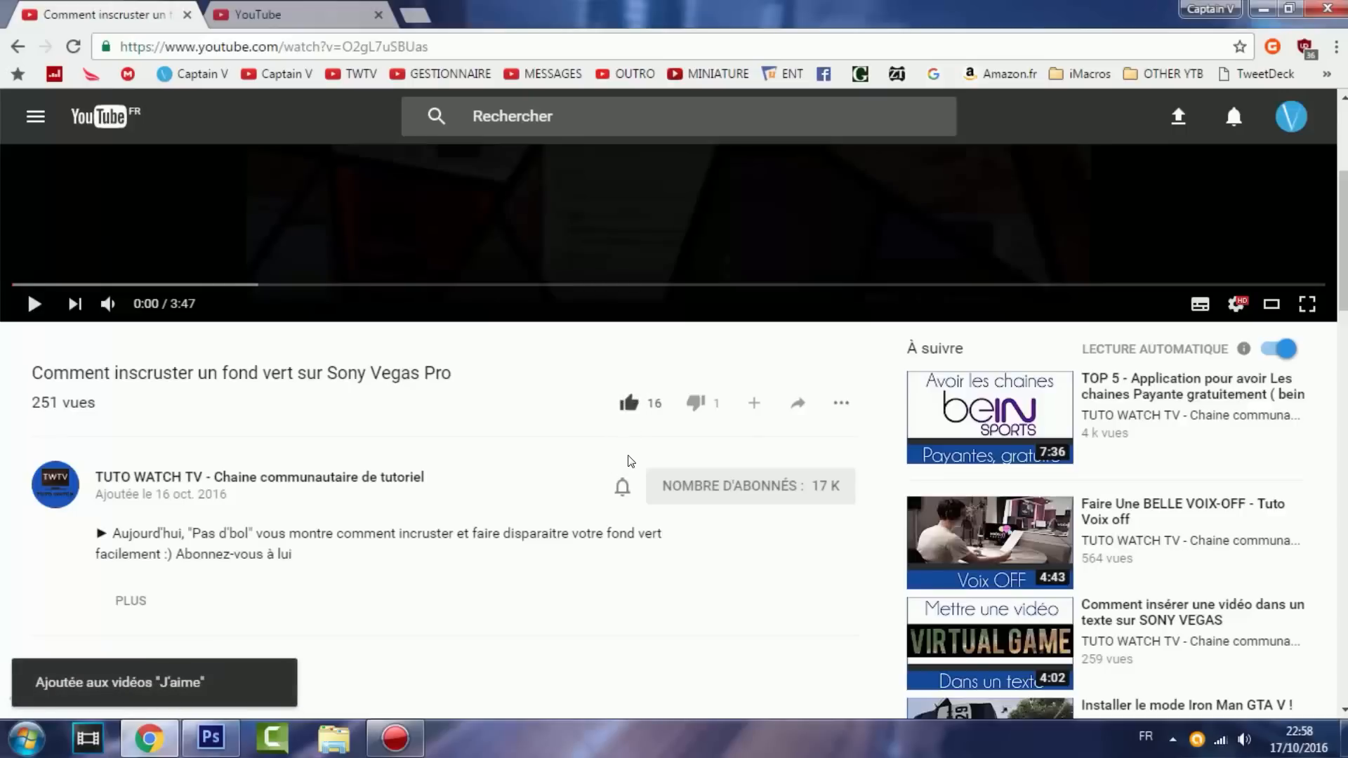
pyautogui.click(627, 402)
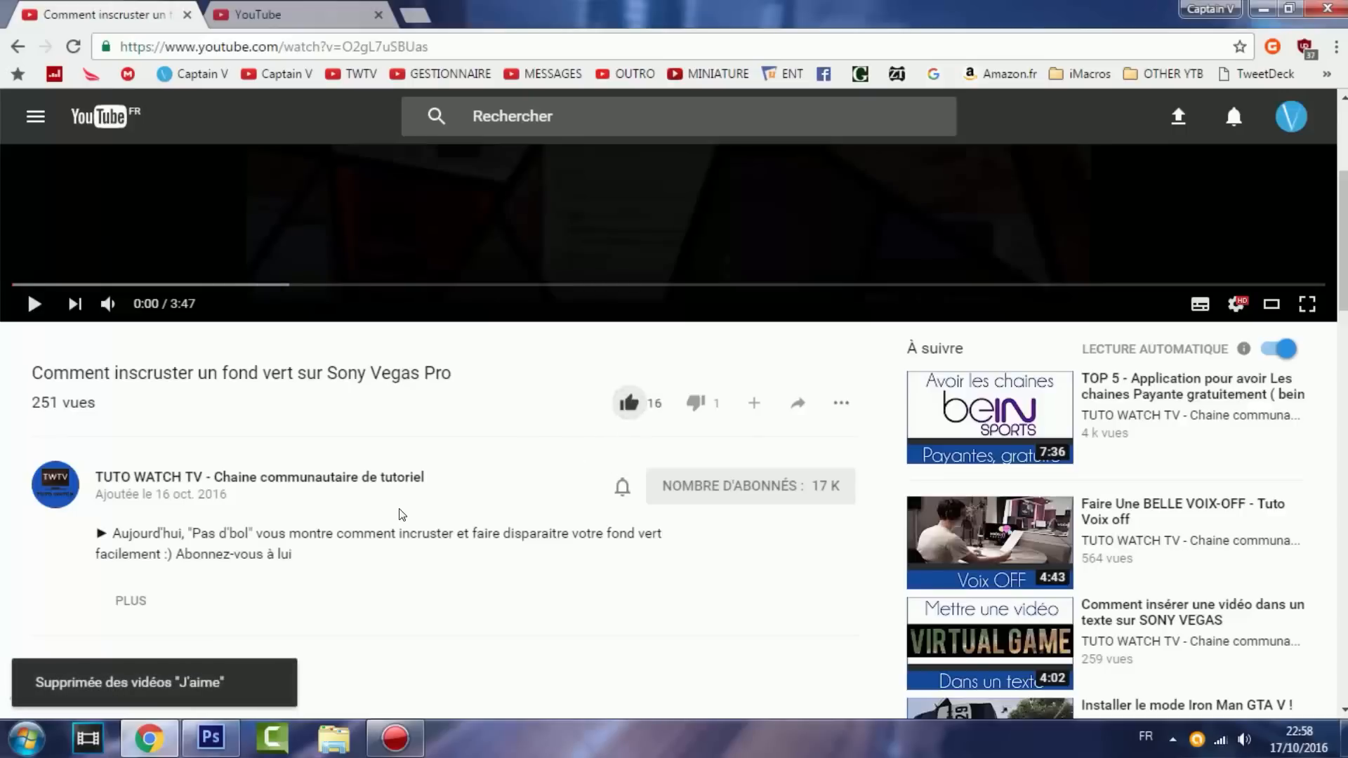
pyautogui.click(745, 489)
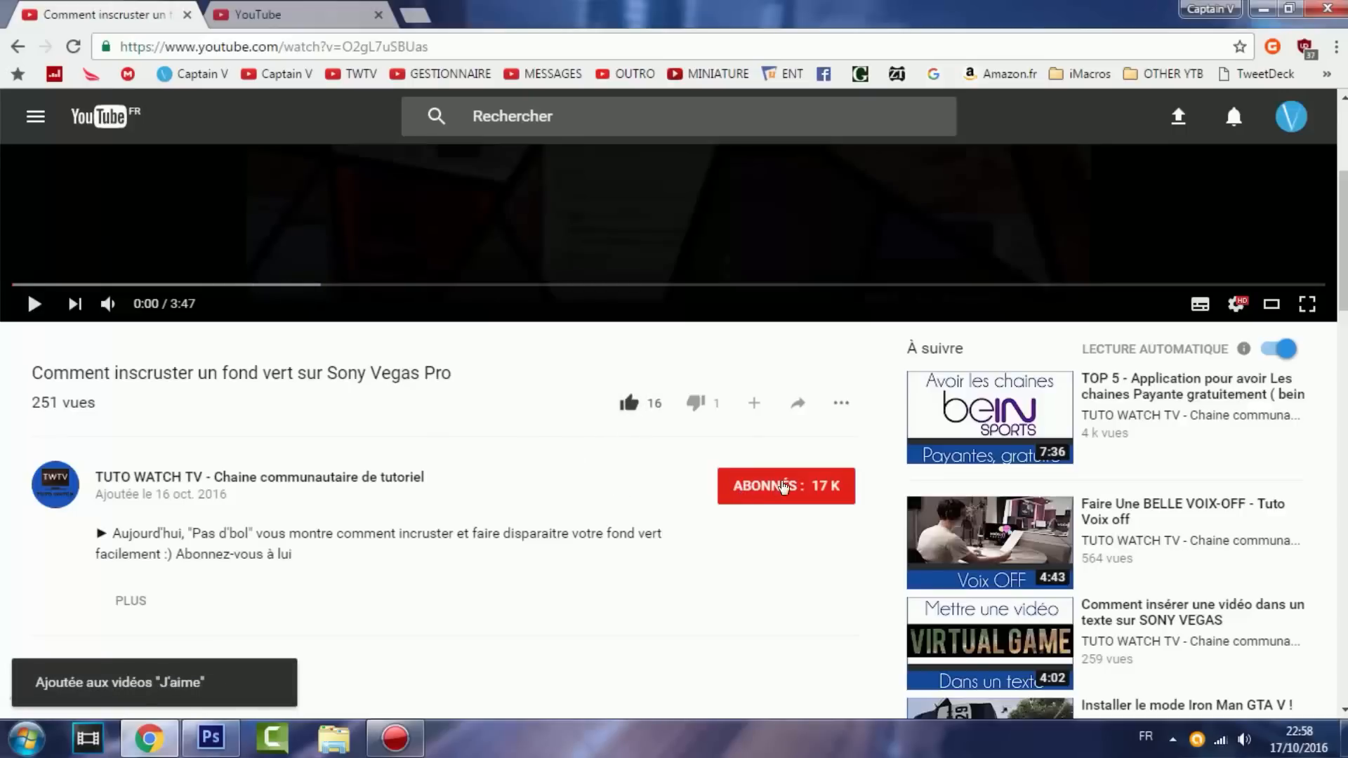
pyautogui.click(784, 485)
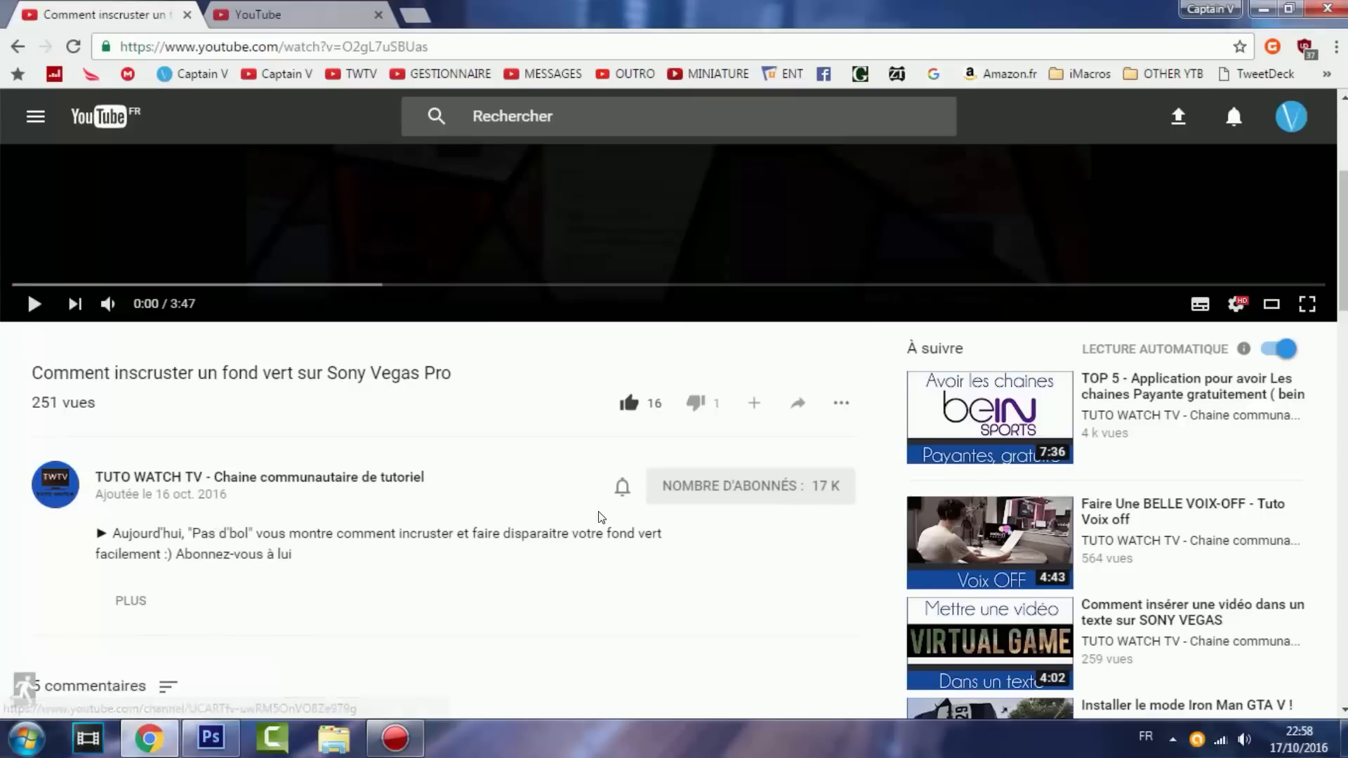
# Unsubscribe from the video's channel and examine the reply fields under the last two comments, cancelling the upper one
pyautogui.click(828, 489)
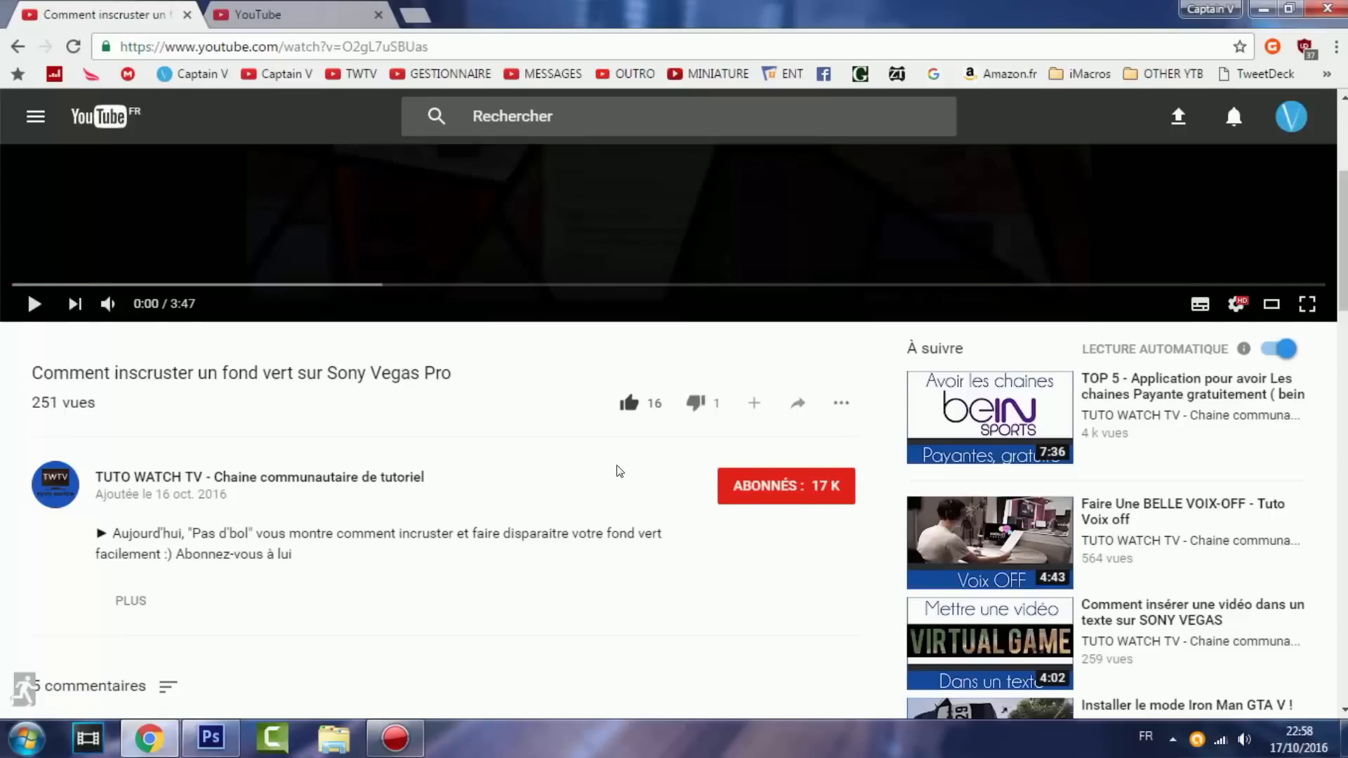
pyautogui.scroll(-3, 397, 466)
pyautogui.scroll(-8, 317, 512)
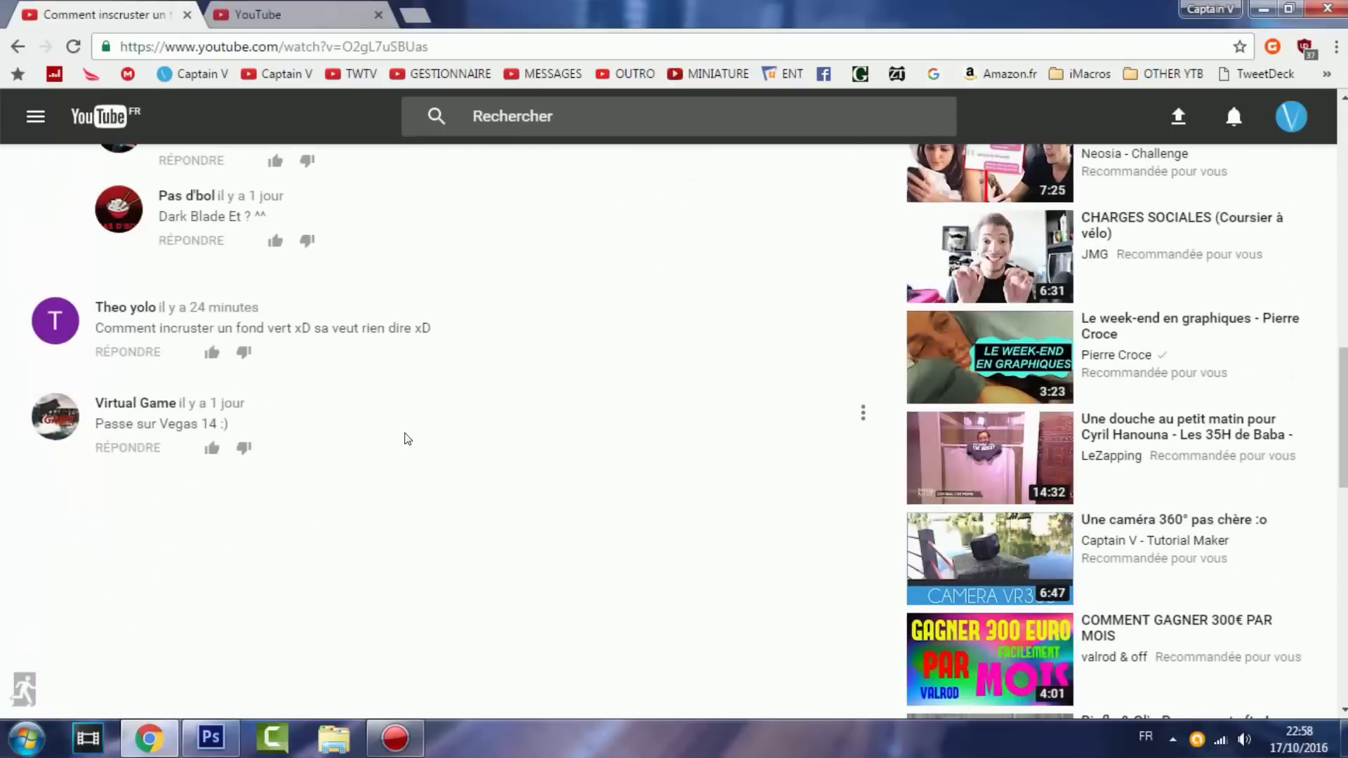
pyautogui.click(105, 449)
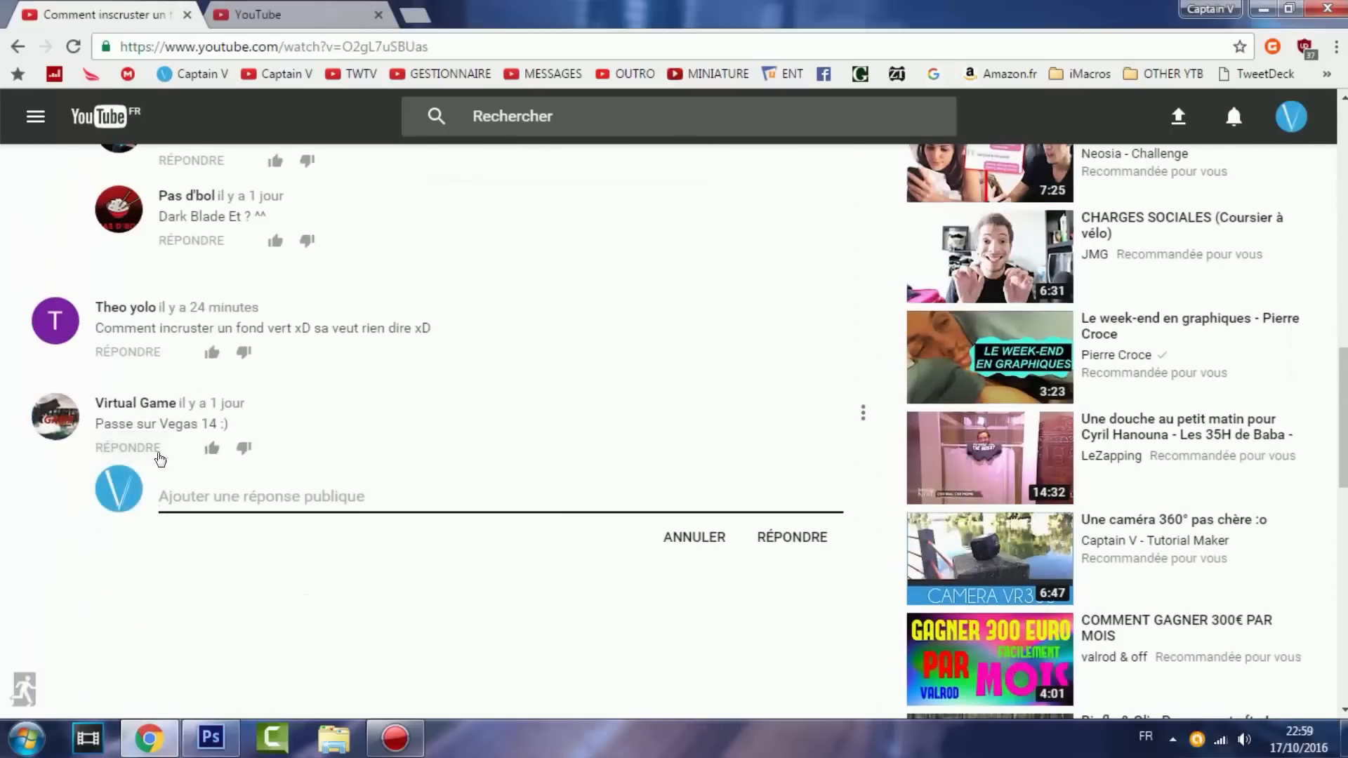
pyautogui.click(159, 357)
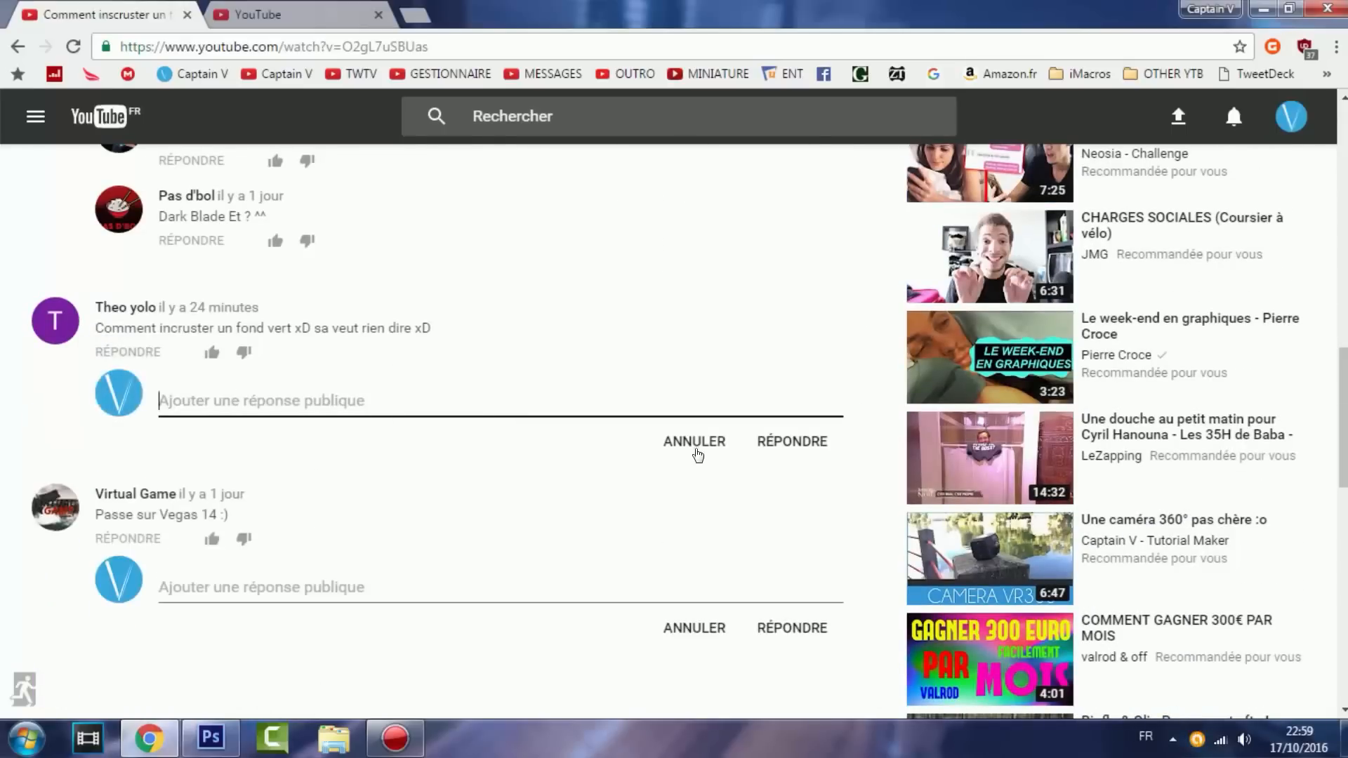
pyautogui.click(694, 448)
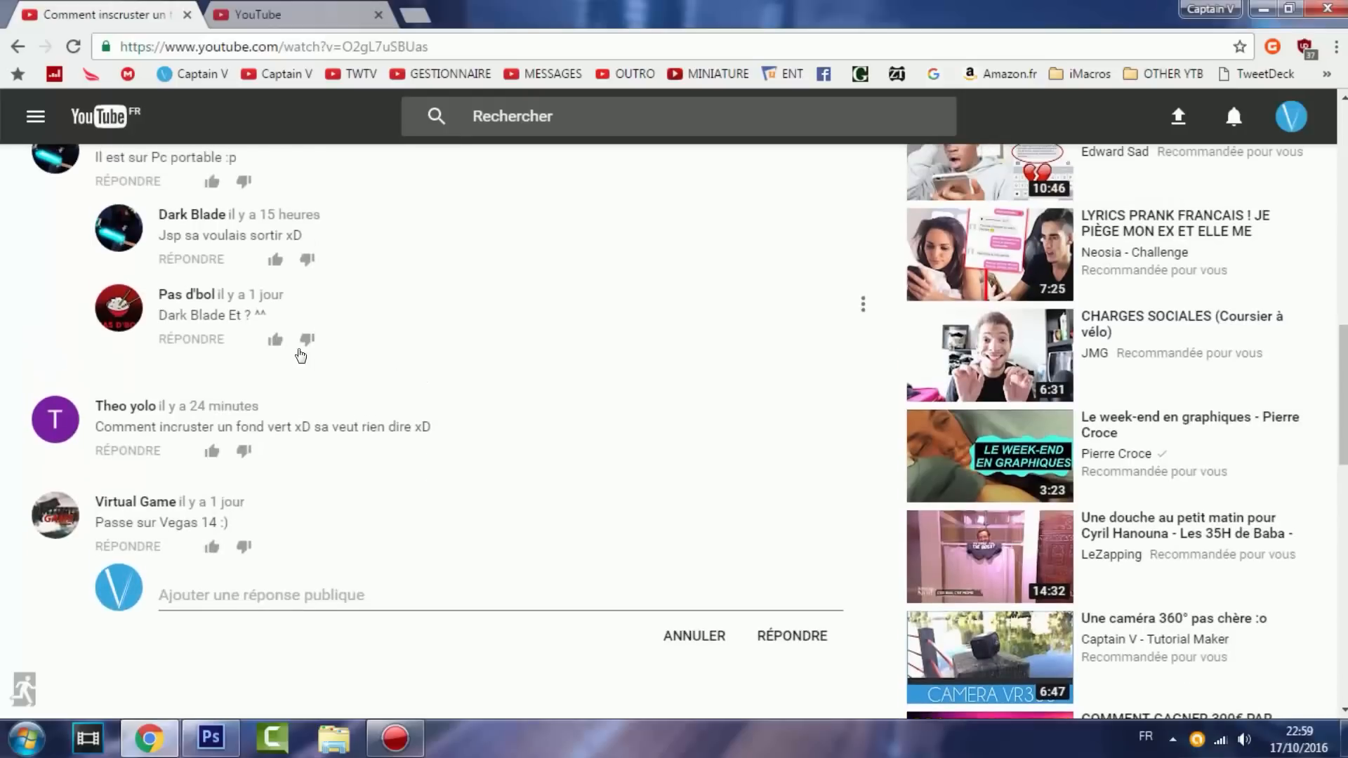
pyautogui.click(275, 335)
pyautogui.scroll(5, 581, 411)
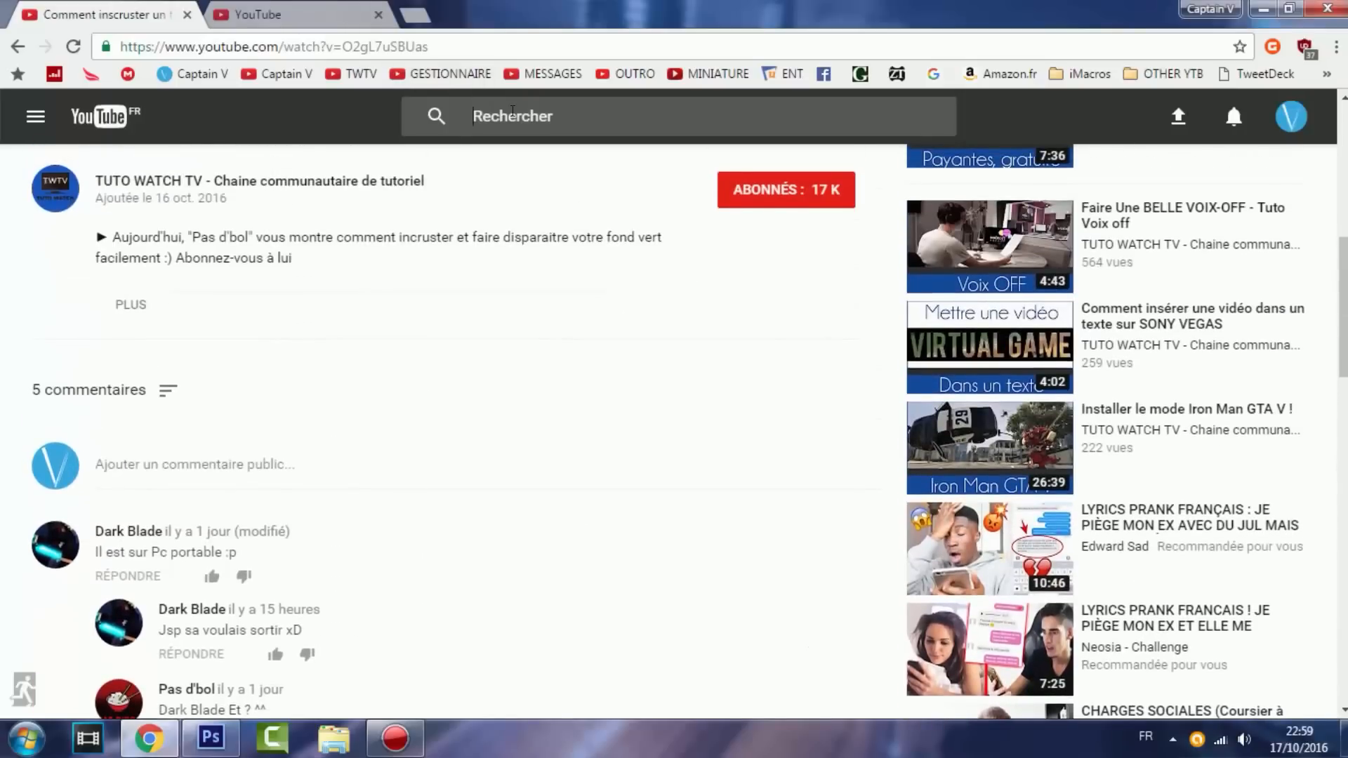
# Search for "squeezie" and subscribe to the SQUEEZIE channel from the results
pyautogui.click(513, 113)
pyautogui.write('squee')
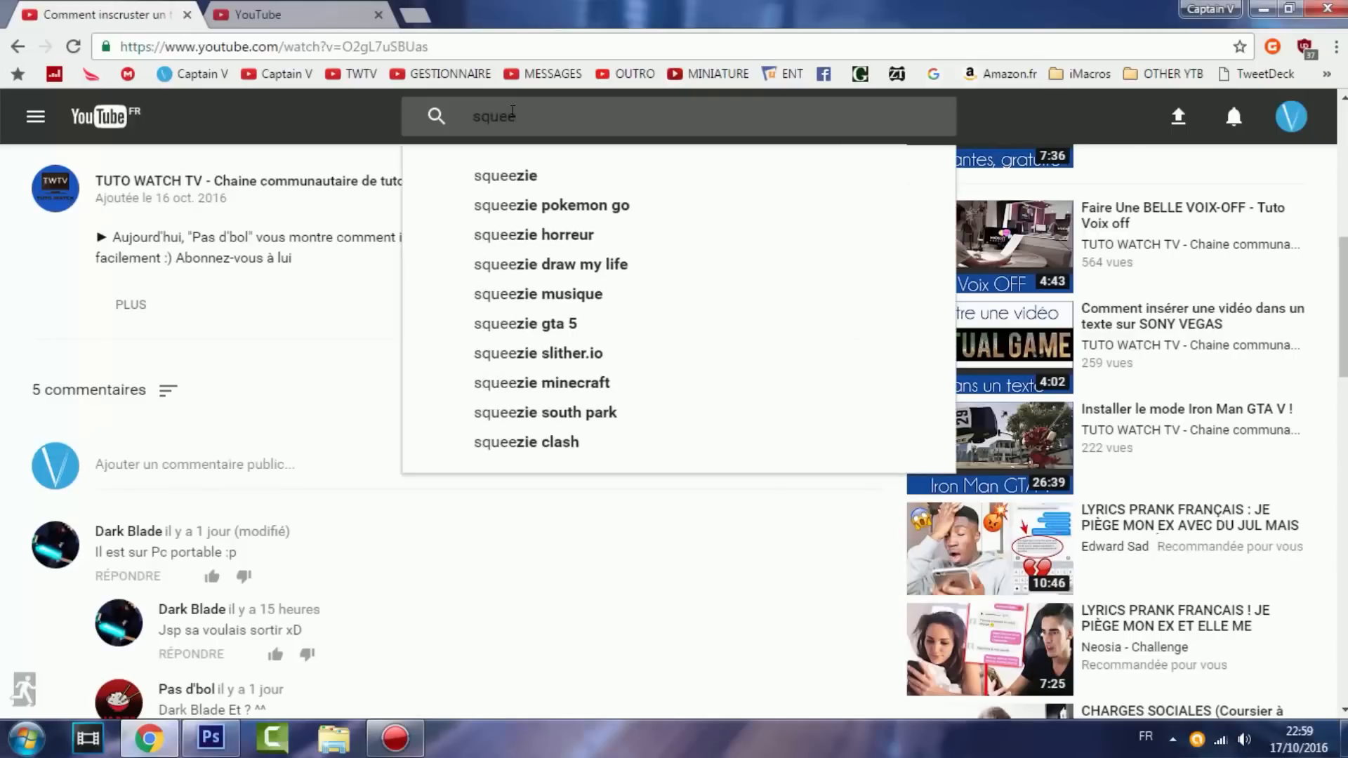
pyautogui.write('zie')
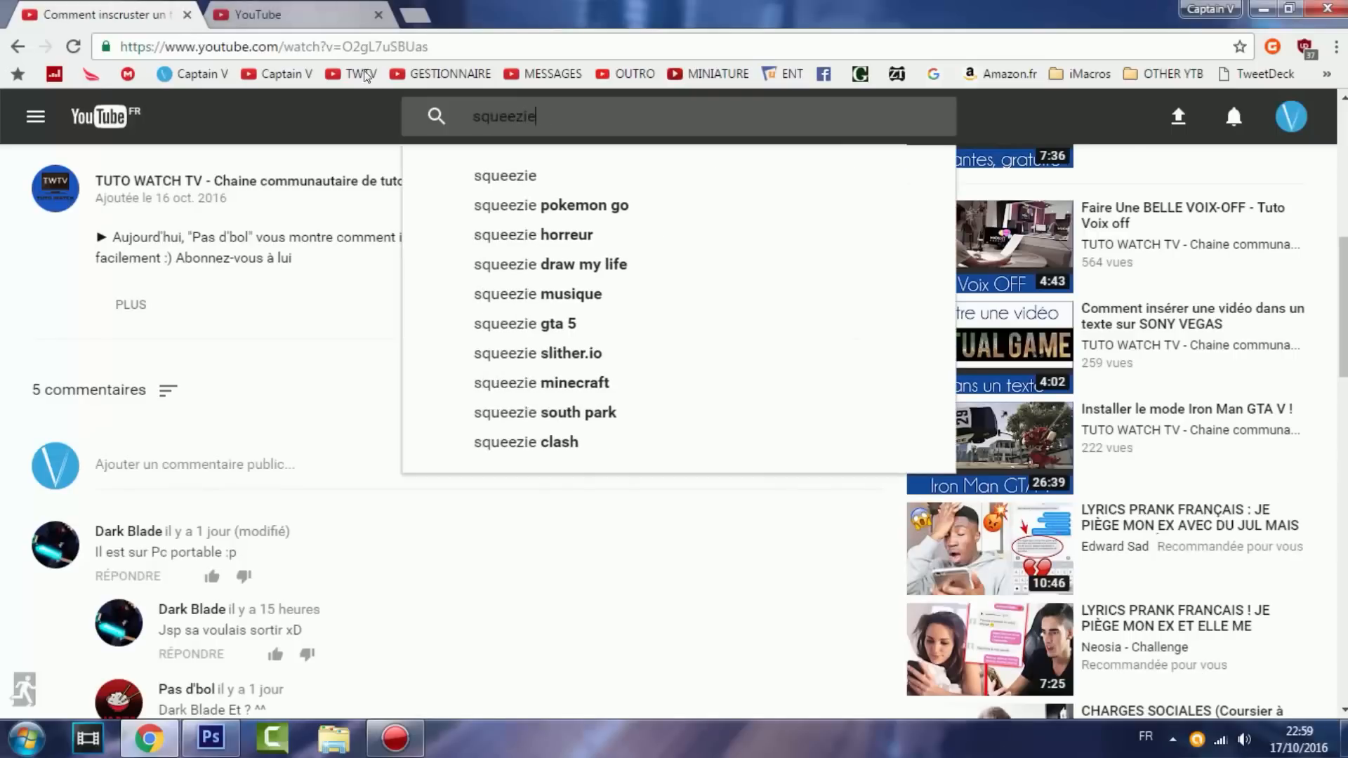
pyautogui.click(435, 117)
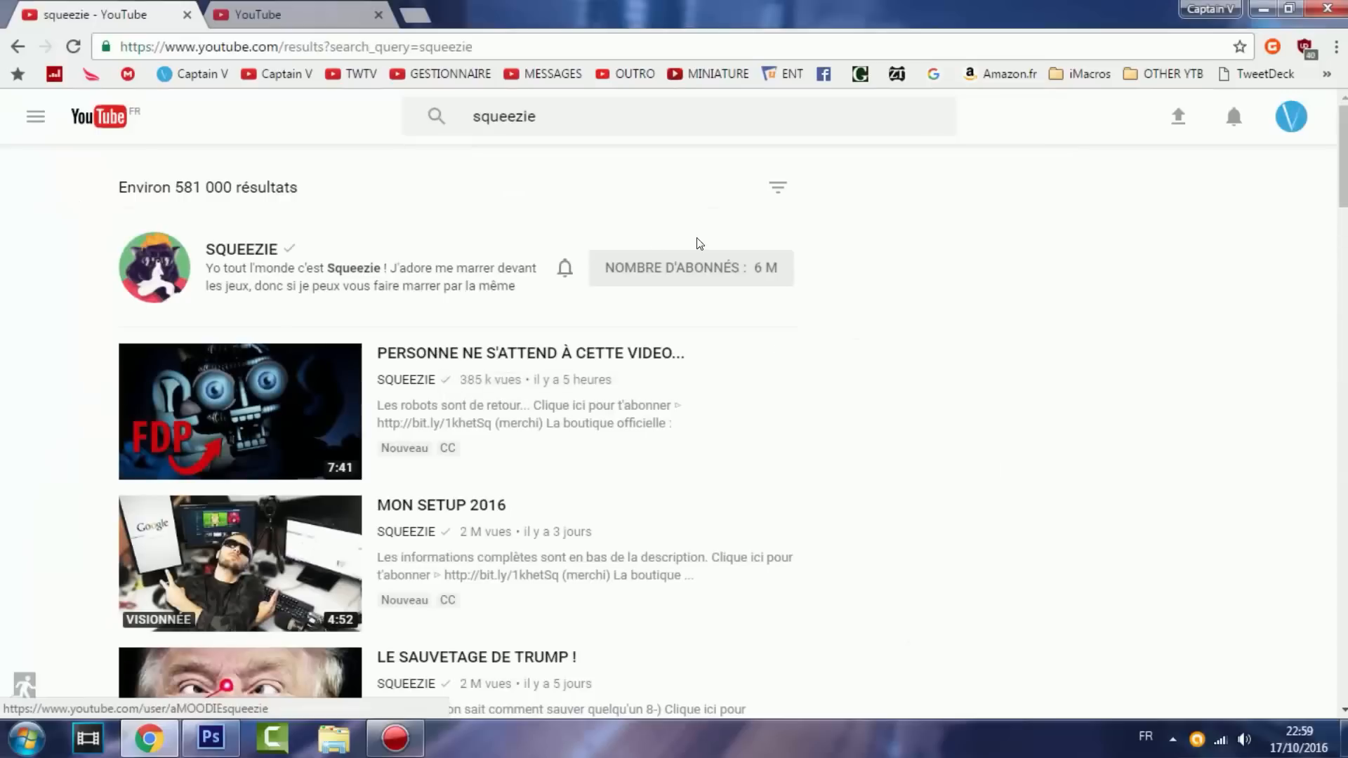
pyautogui.click(699, 266)
pyautogui.click(197, 681)
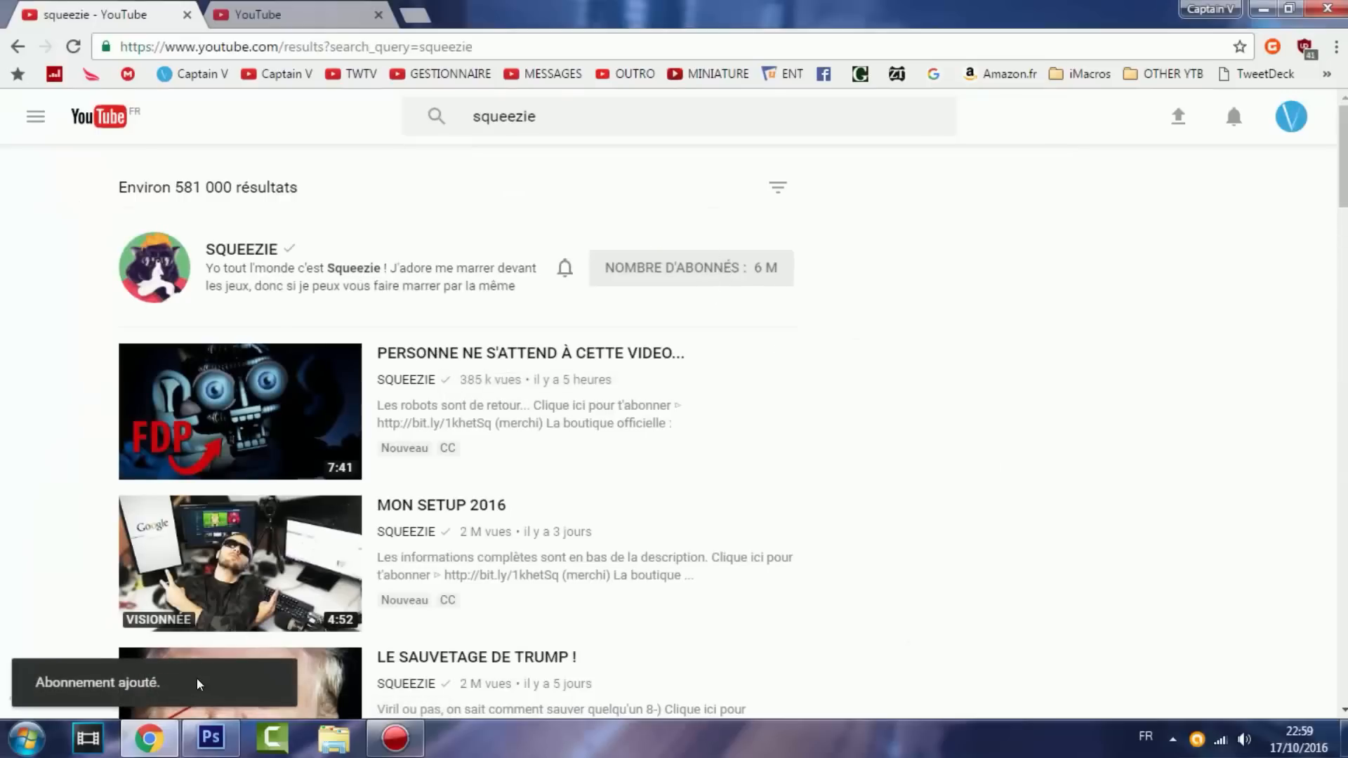
# Add the video "PERSONNE NE S'ATTEND À CETTE VIDEO..." to the watch-later playlist, remove it and add it again
pyautogui.scroll(-7, 364, 411)
pyautogui.scroll(6, 341, 264)
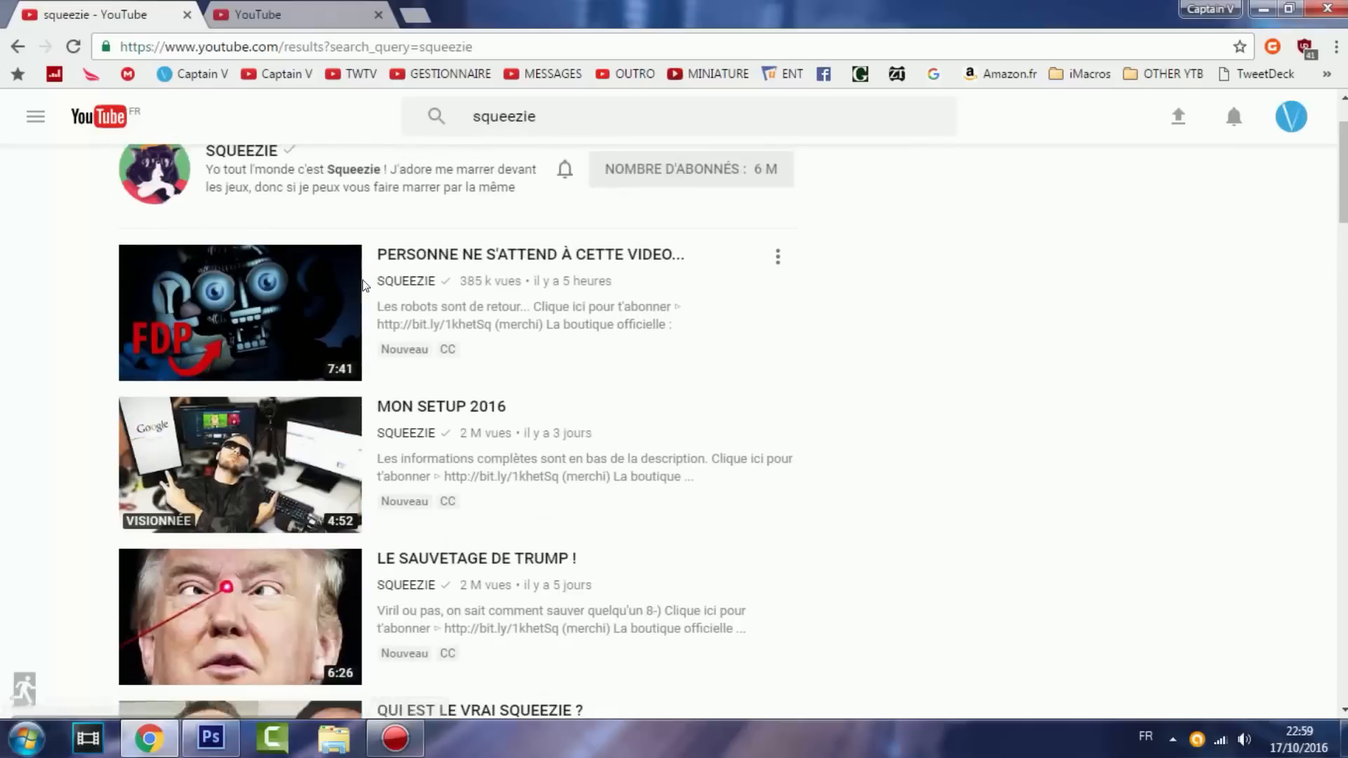
pyautogui.click(342, 263)
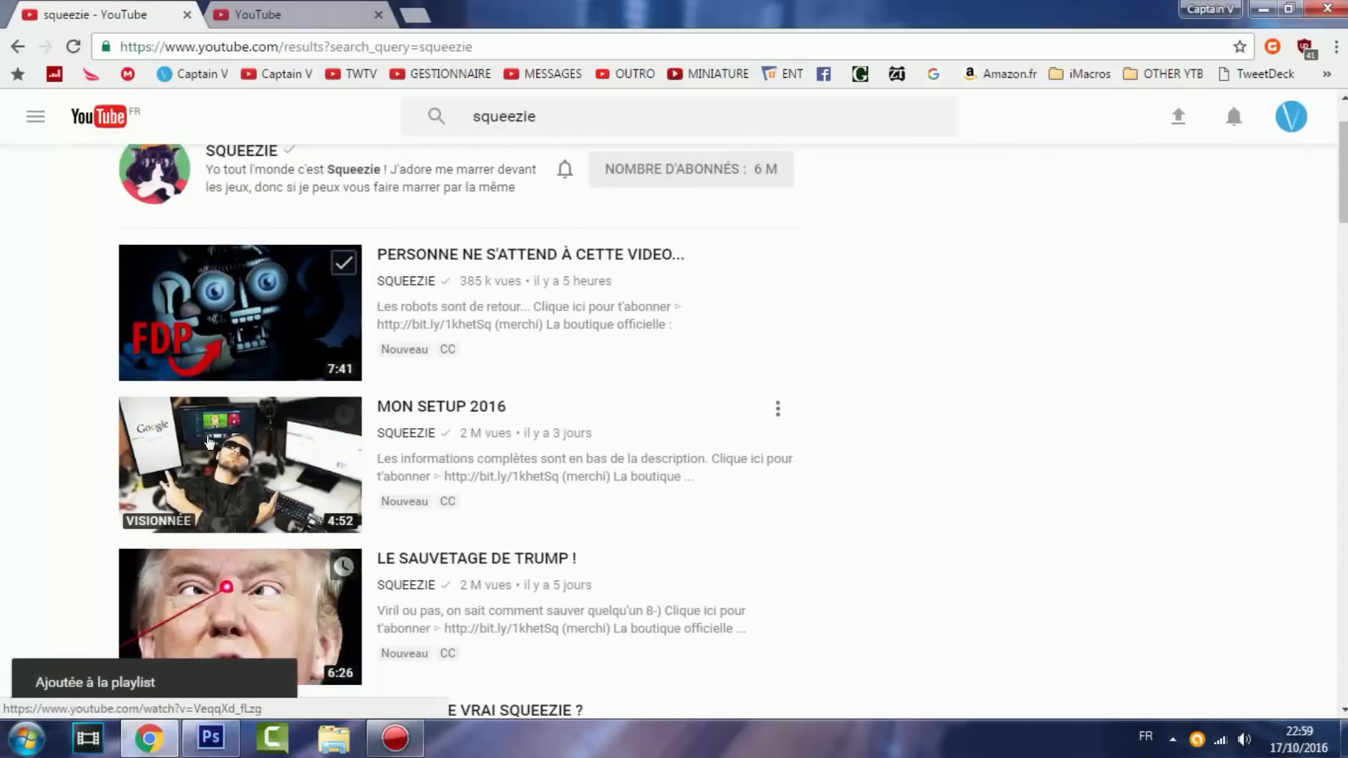
pyautogui.click(342, 266)
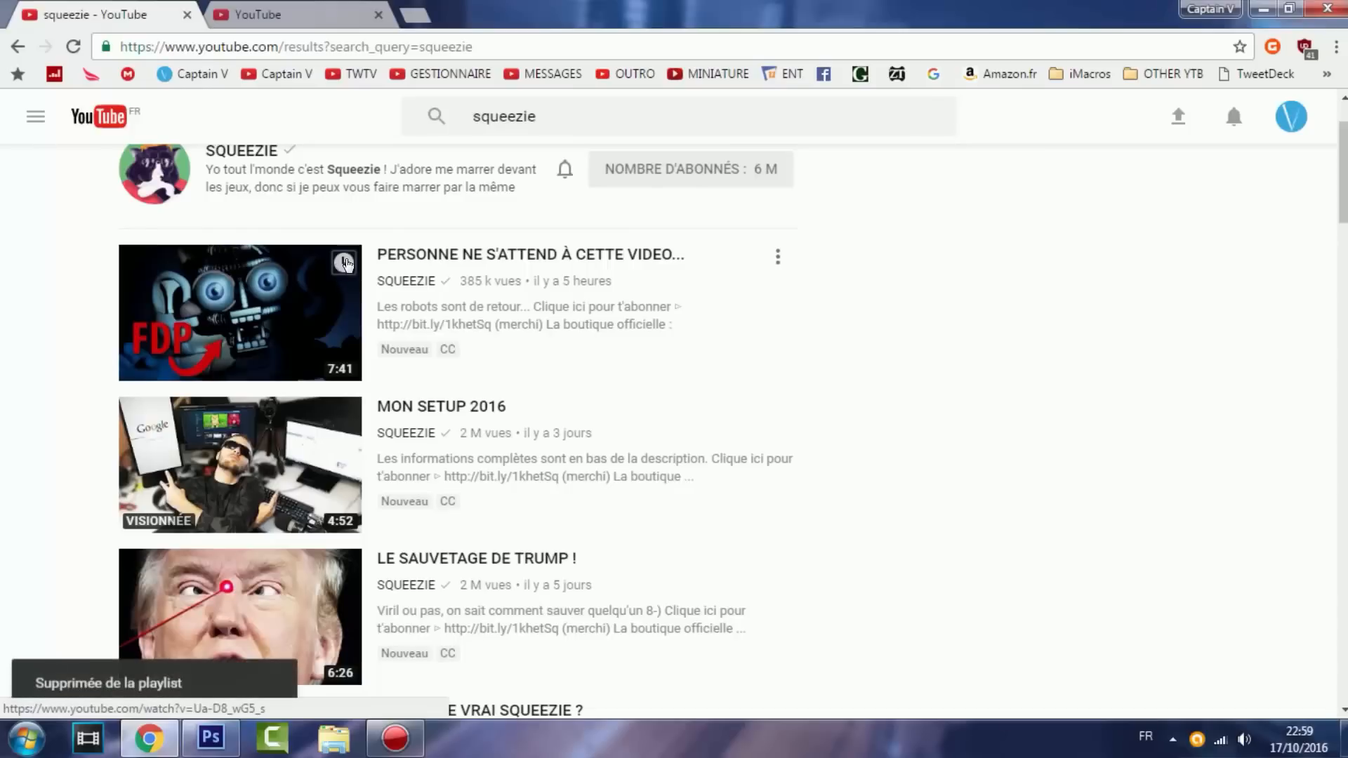
pyautogui.click(343, 265)
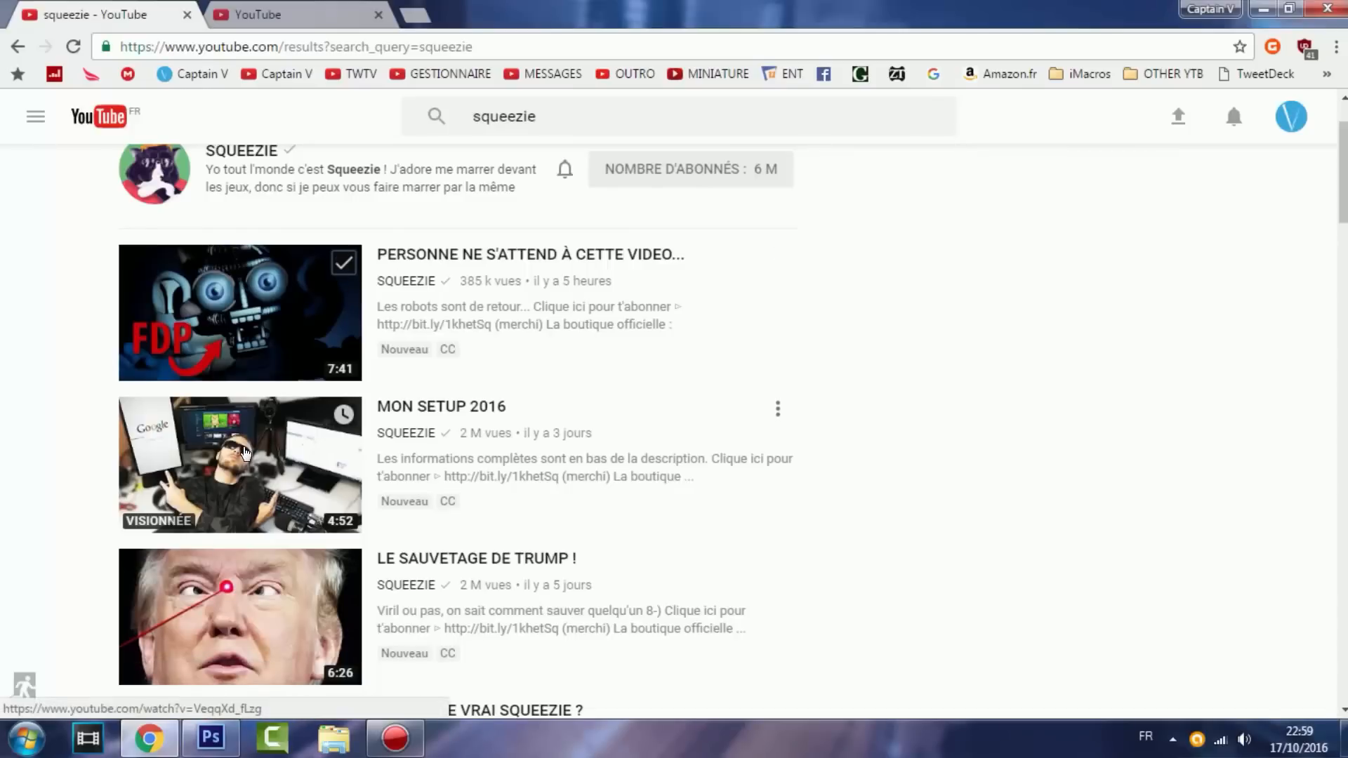
# Open the video "MON SETUP 2016", pause it and look through its comments
pyautogui.click(224, 465)
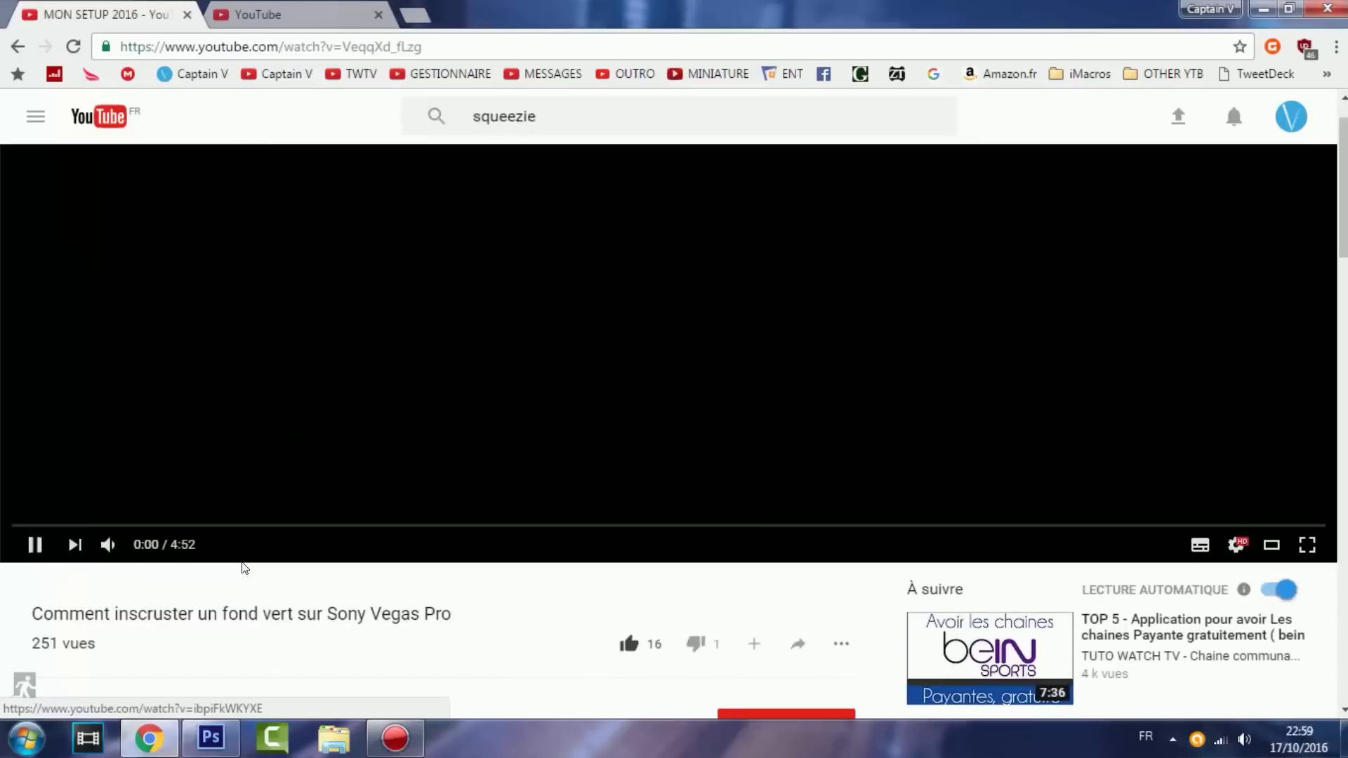
pyautogui.click(32, 548)
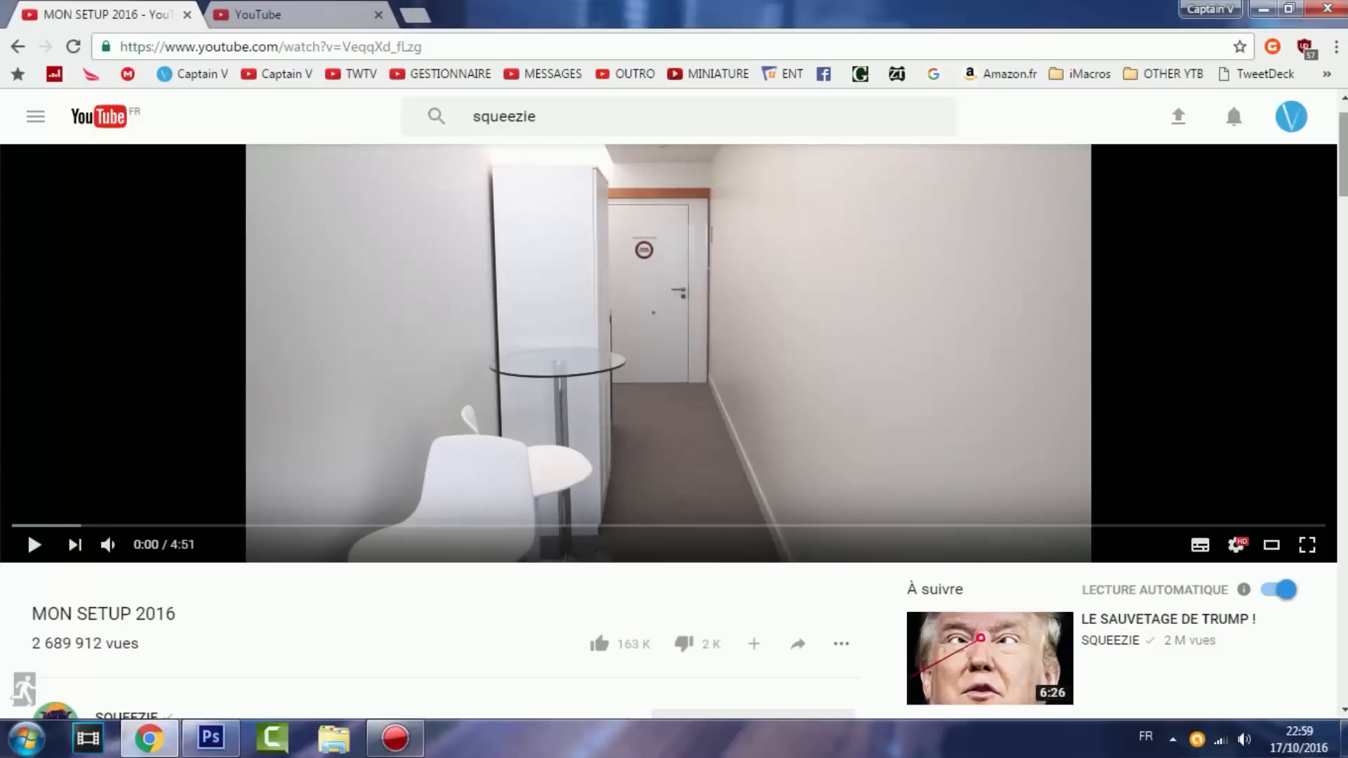
pyautogui.scroll(-2, 1270, 306)
pyautogui.moveTo(1342, 187); pyautogui.dragTo(1341, 674)
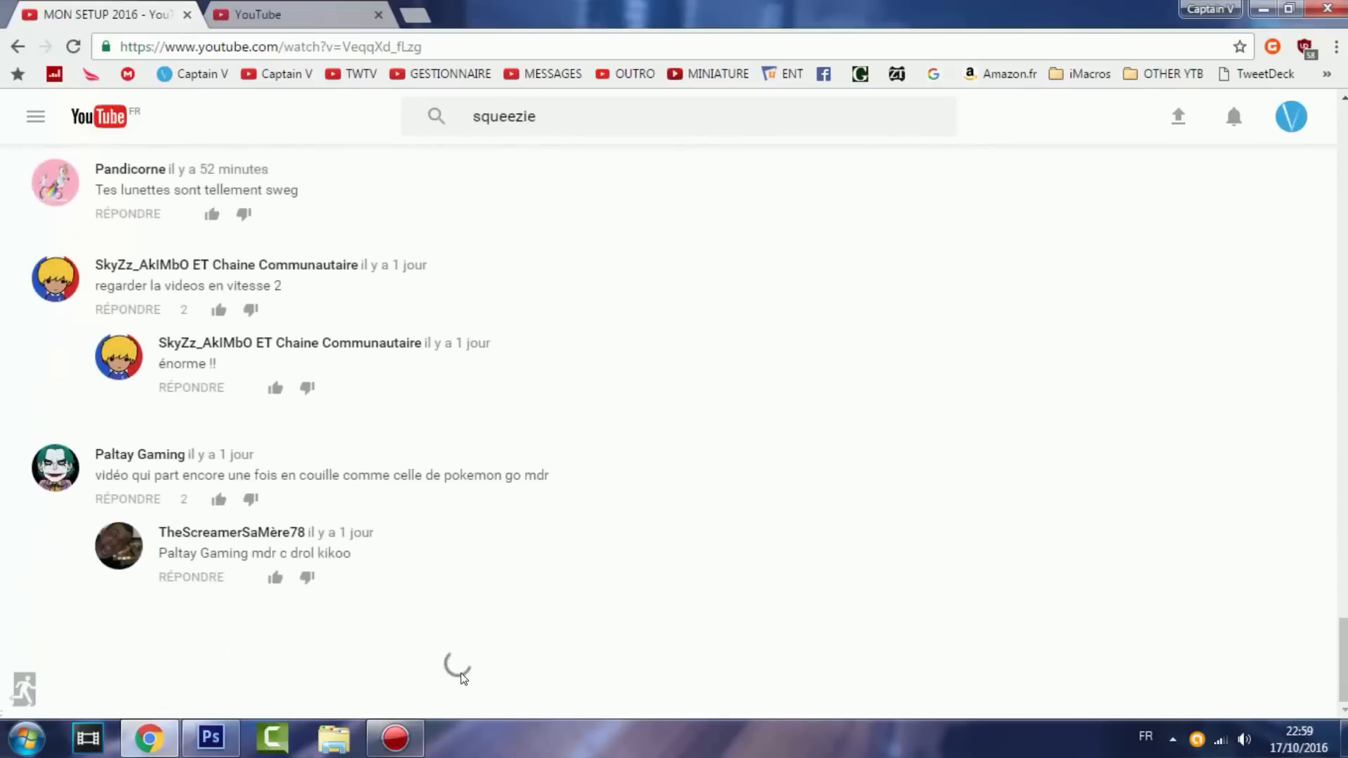
pyautogui.scroll(-10, 535, 493)
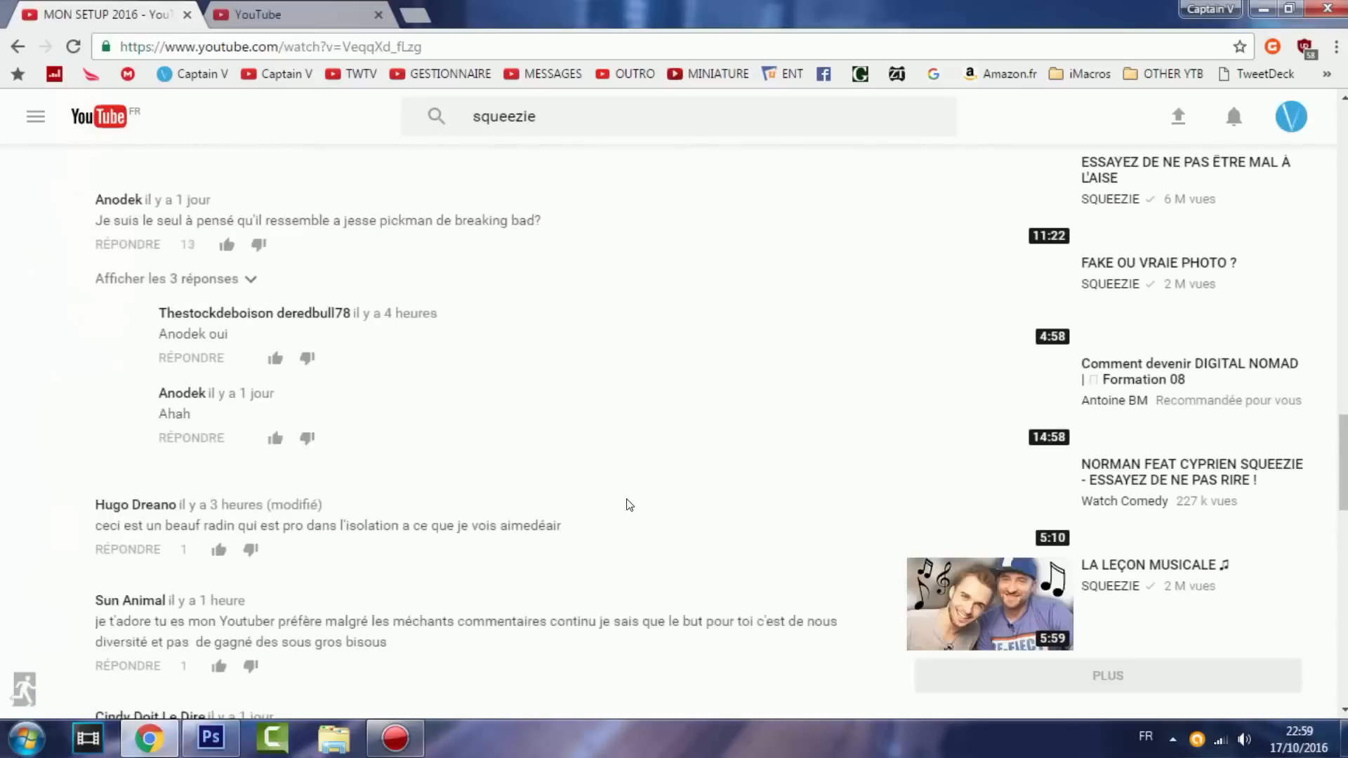
pyautogui.scroll(-20, 629, 505)
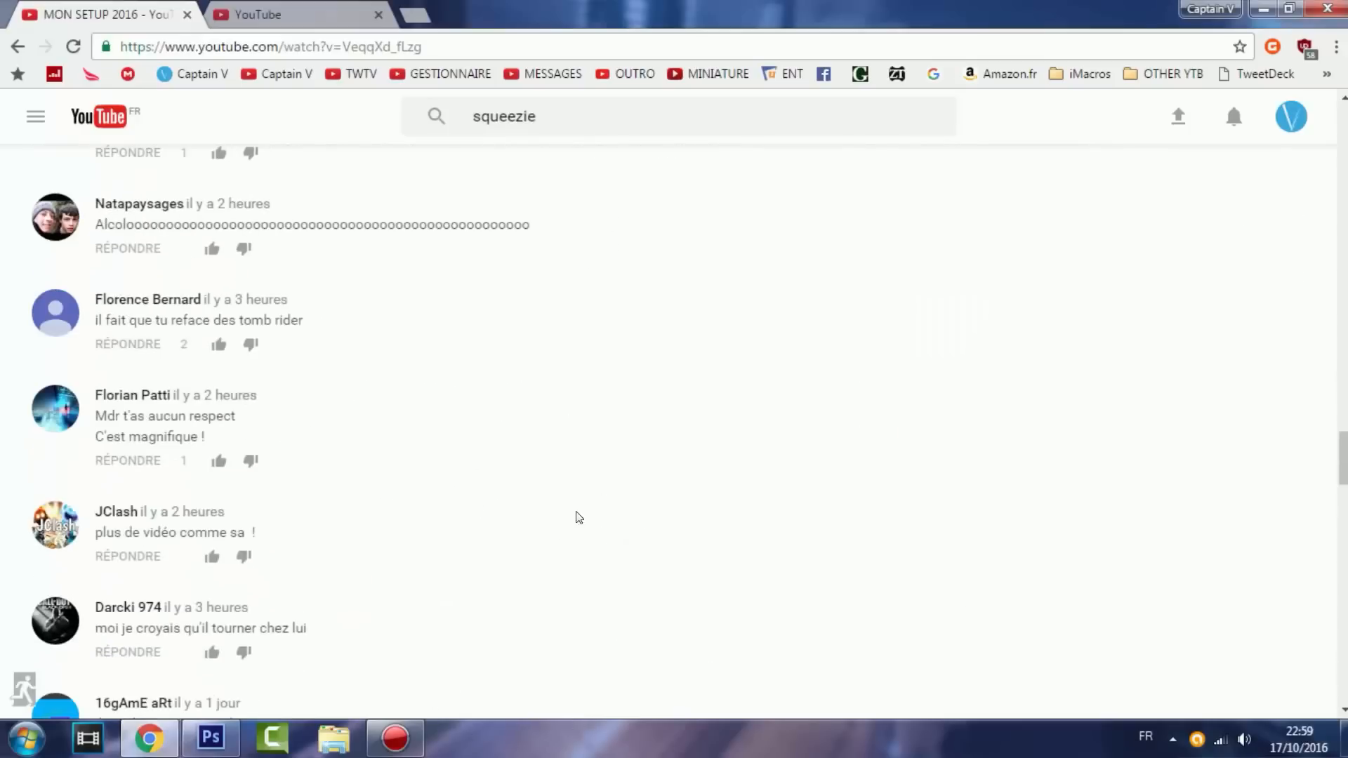
pyautogui.scroll(-5, 565, 586)
pyautogui.scroll(-15, 608, 645)
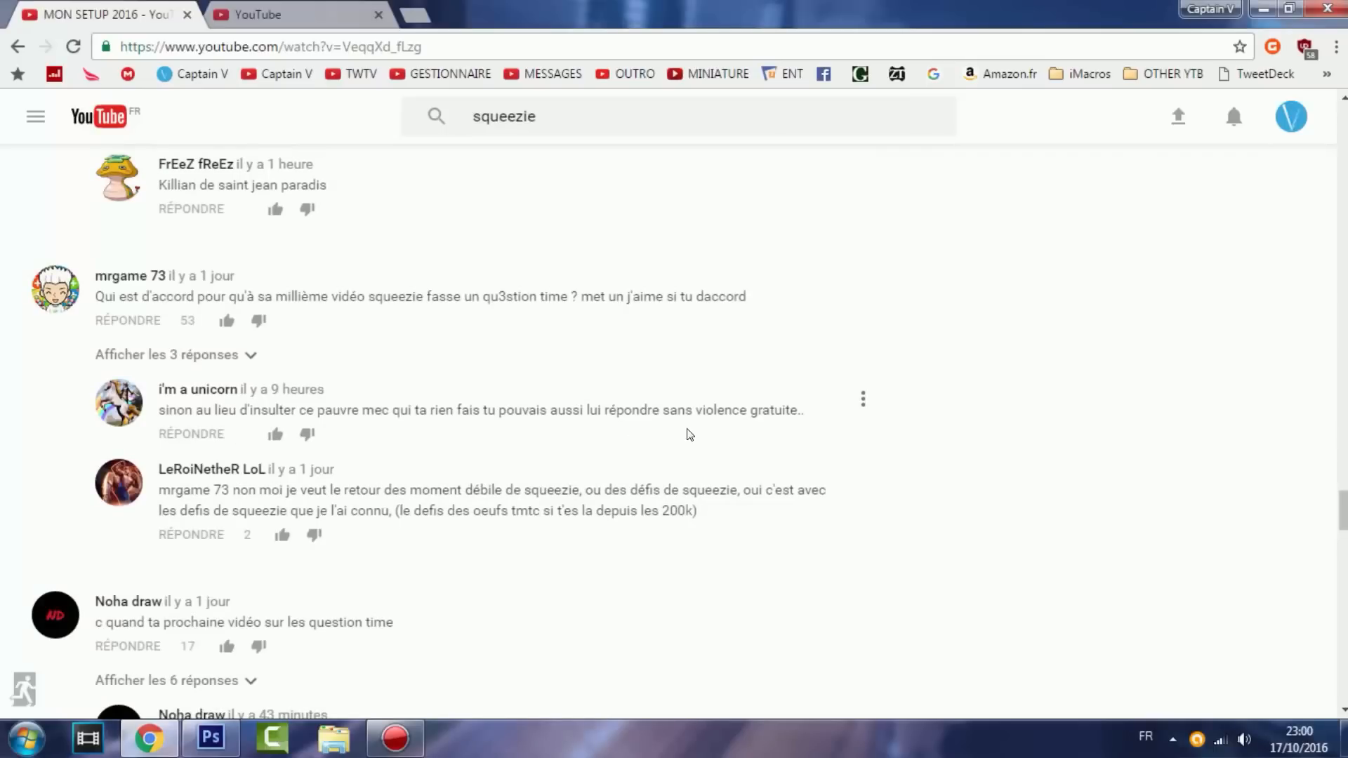
pyautogui.scroll(-15, 493, 519)
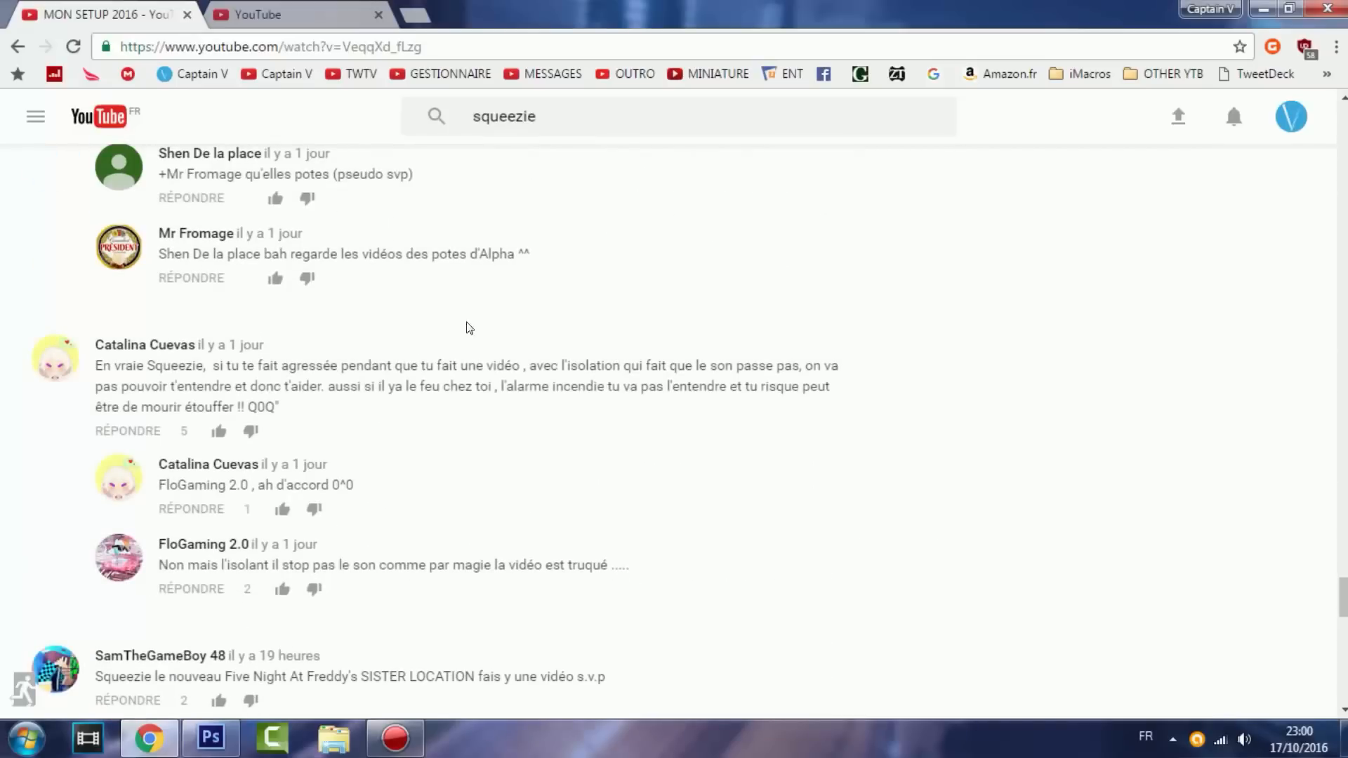
pyautogui.moveTo(461, 37); pyautogui.dragTo(267, 35)
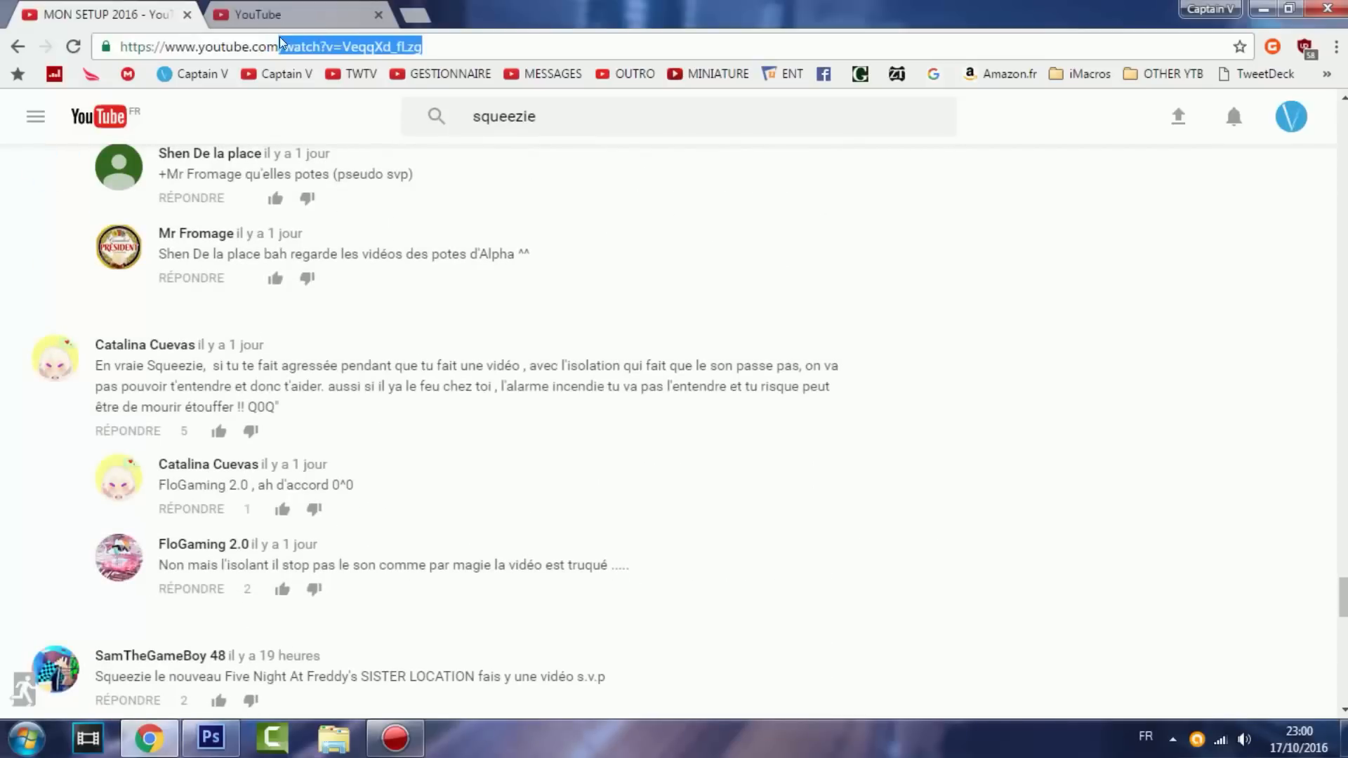
pyautogui.press('BackSpace')
pyautogui.press('Return')
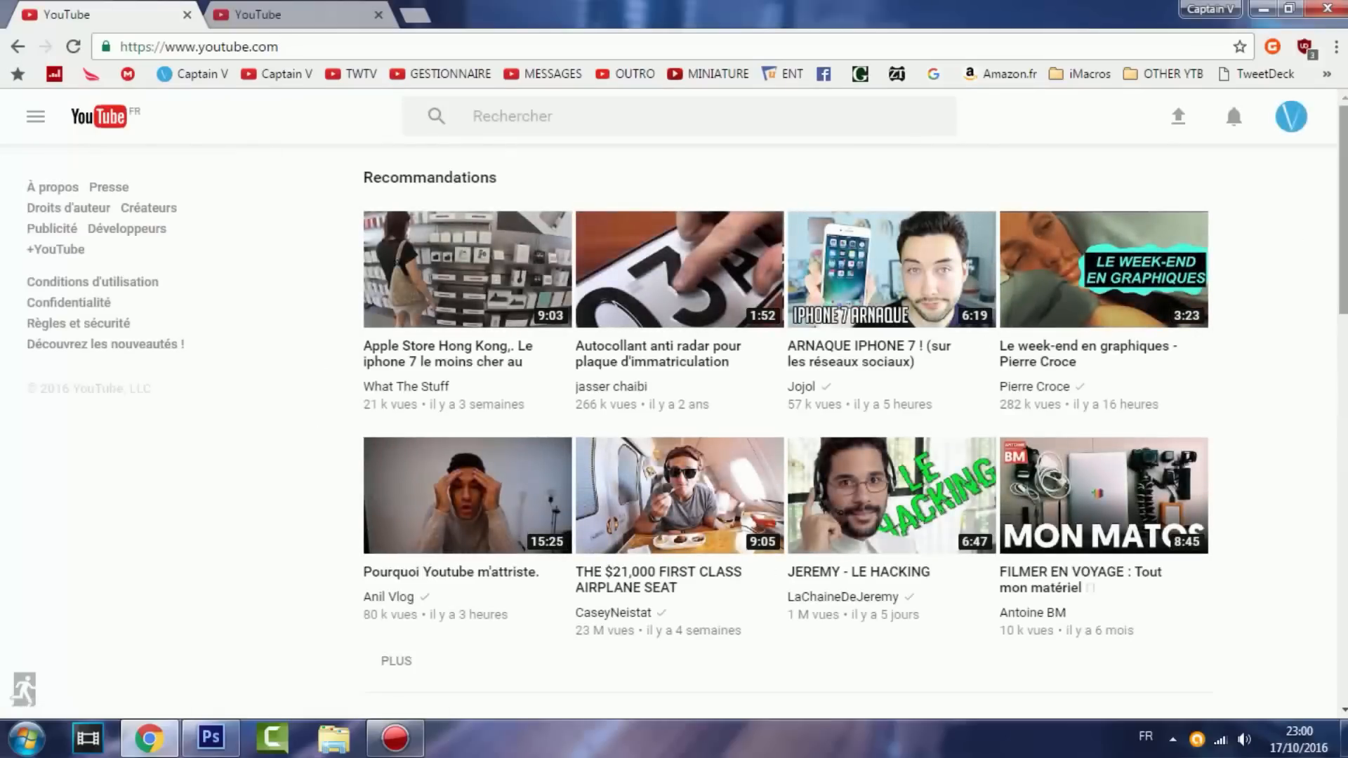
pyautogui.scroll(-8, 798, 662)
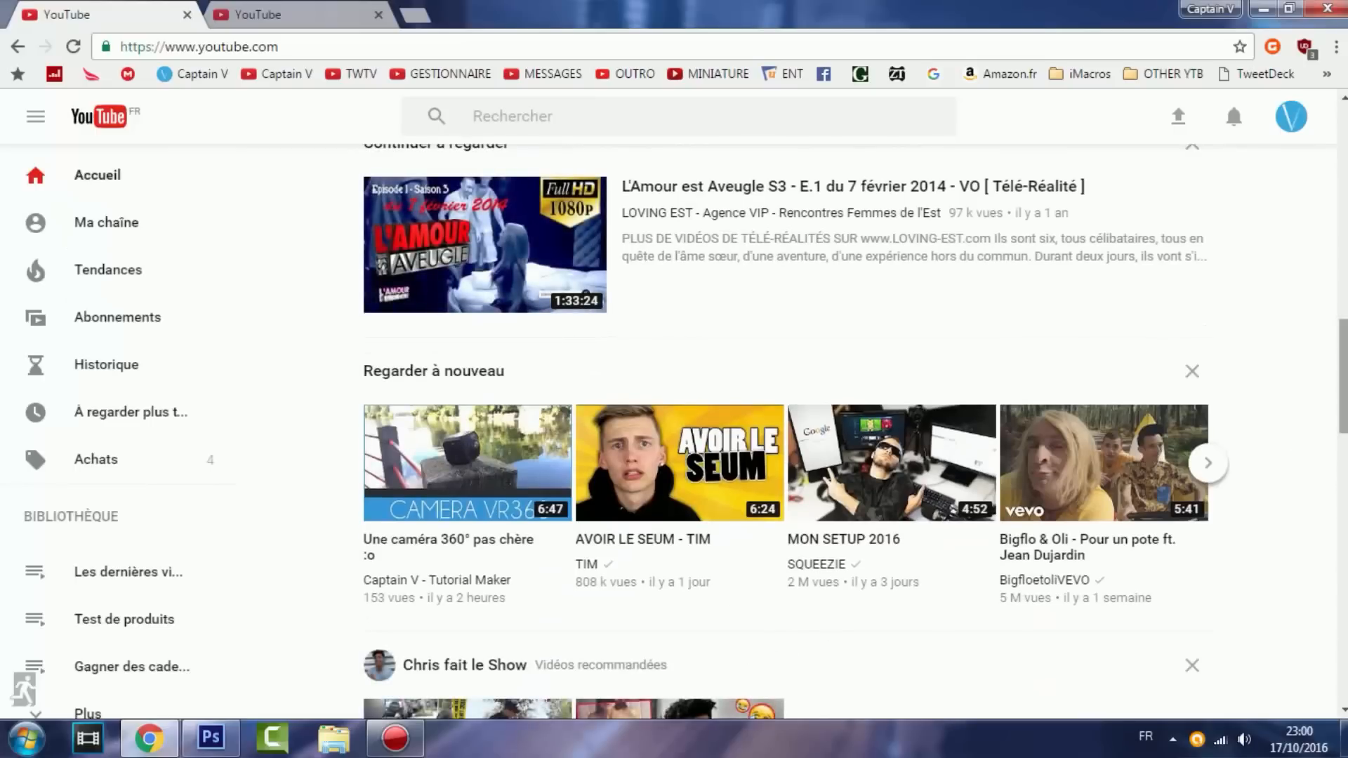
pyautogui.scroll(-12, 942, 612)
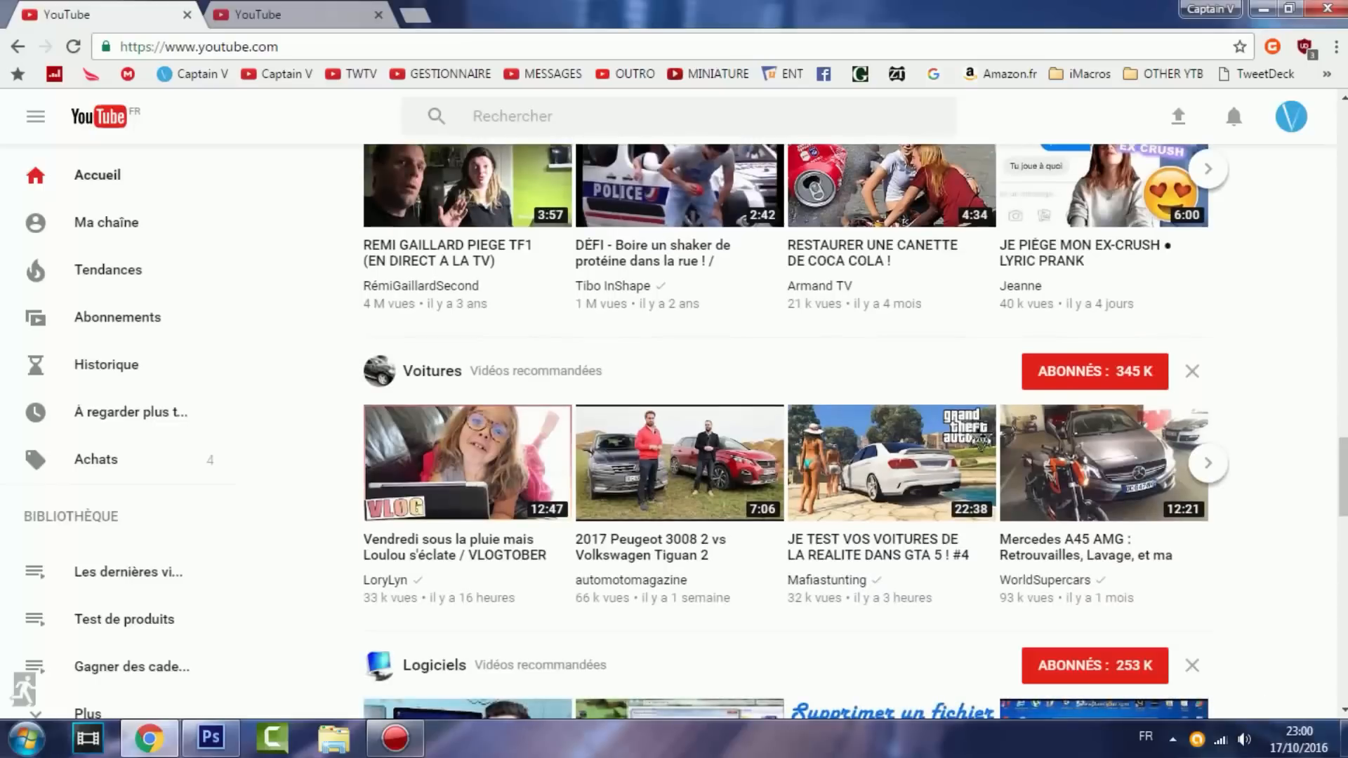
pyautogui.moveTo(1344, 447); pyautogui.dragTo(1344, 633)
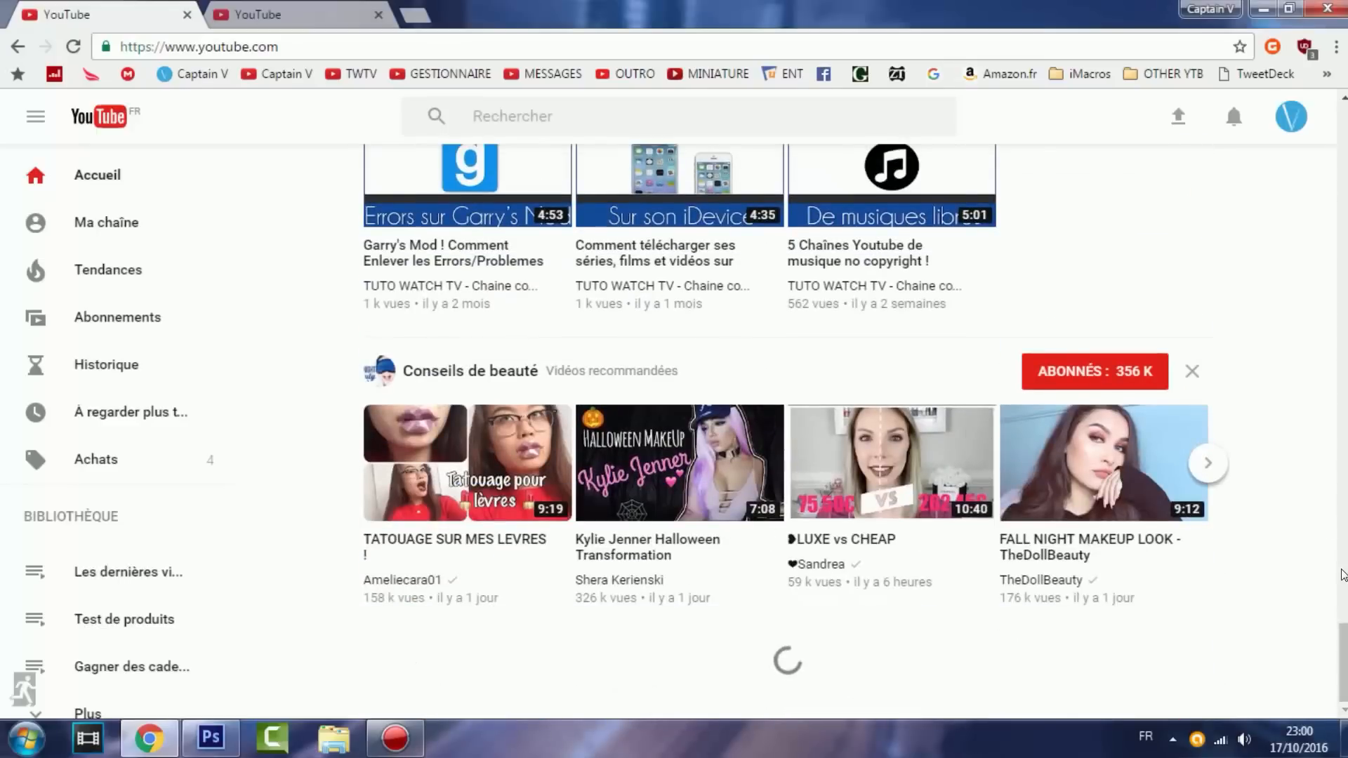
pyautogui.scroll(-20, 740, 424)
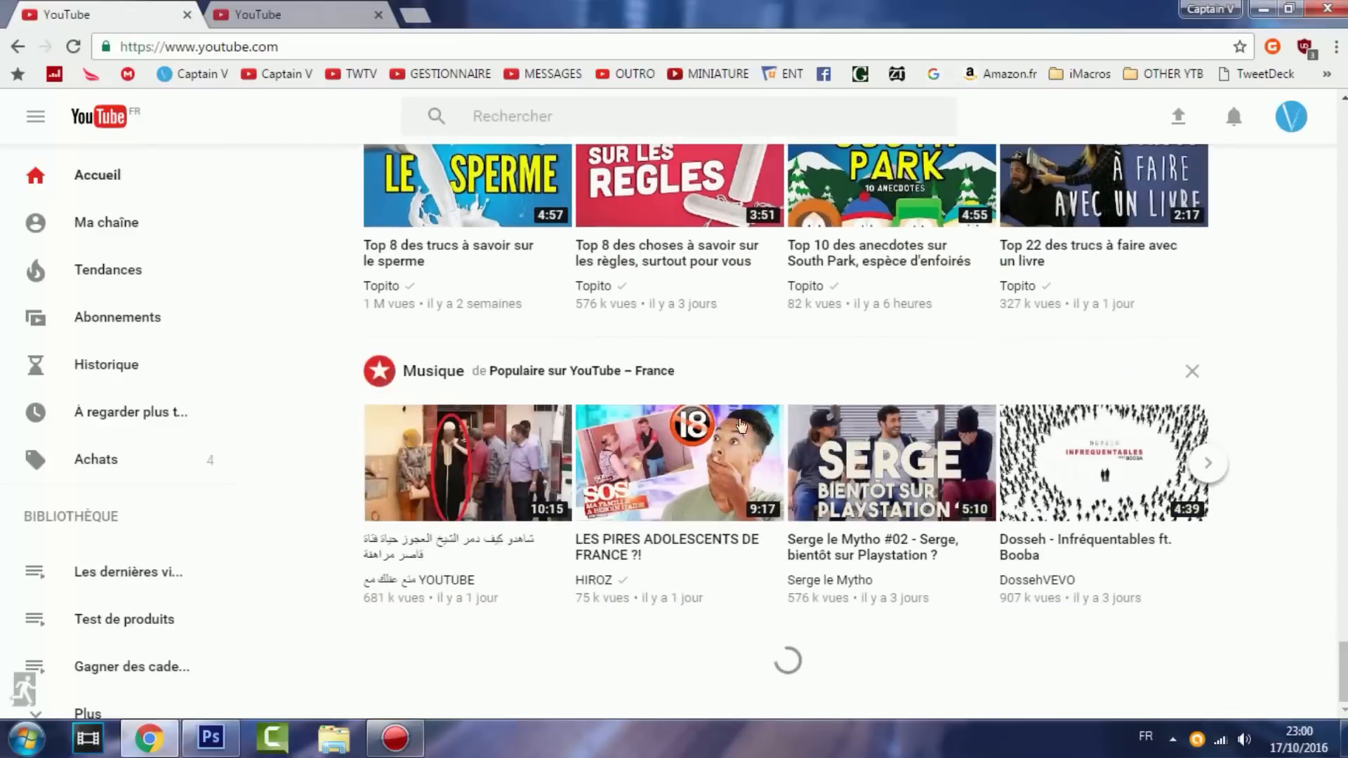
pyautogui.scroll(1, 596, 319)
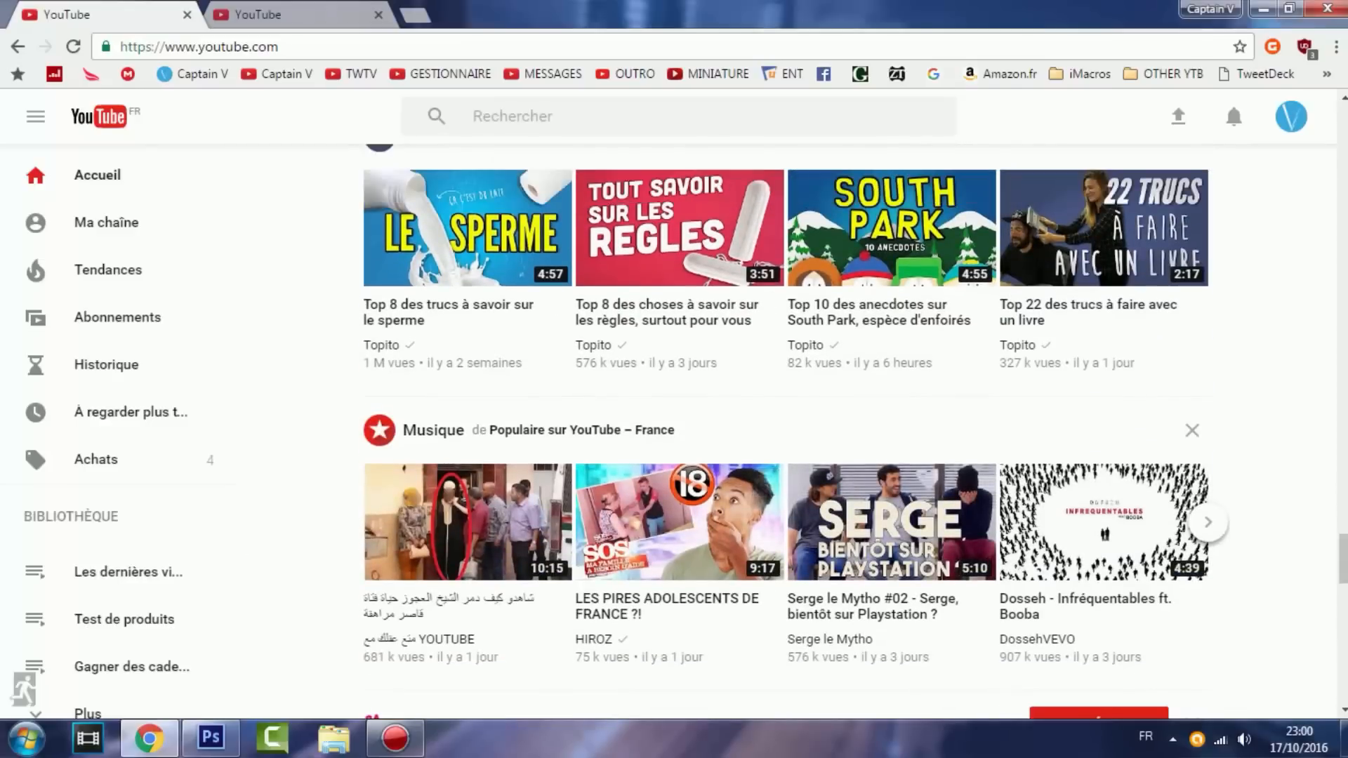
pyautogui.moveTo(1340, 568); pyautogui.dragTo(1333, 140)
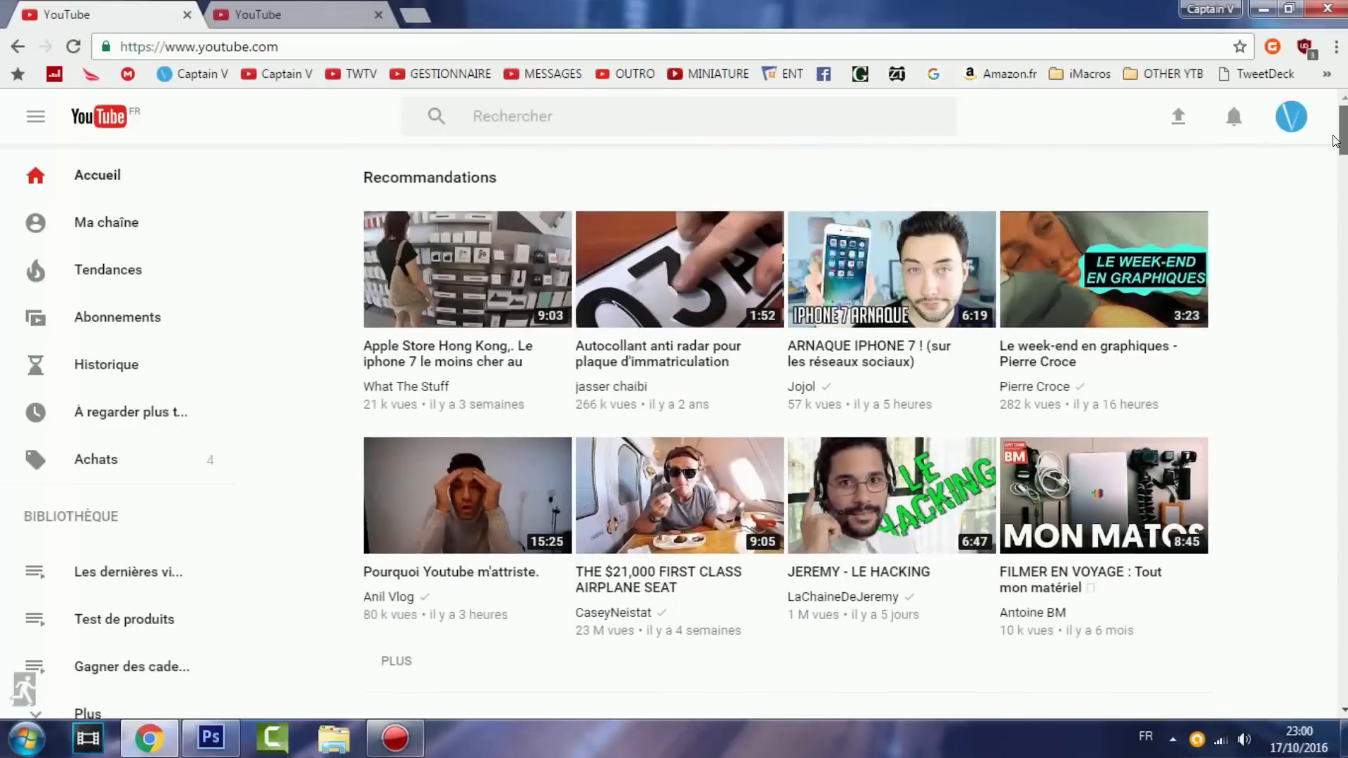
# Open the Captain V - Tutorial Maker channel in a new tab and play its video "Une caméra 360° pas chère :o"
pyautogui.middleClick(267, 74)
pyautogui.click(456, 7)
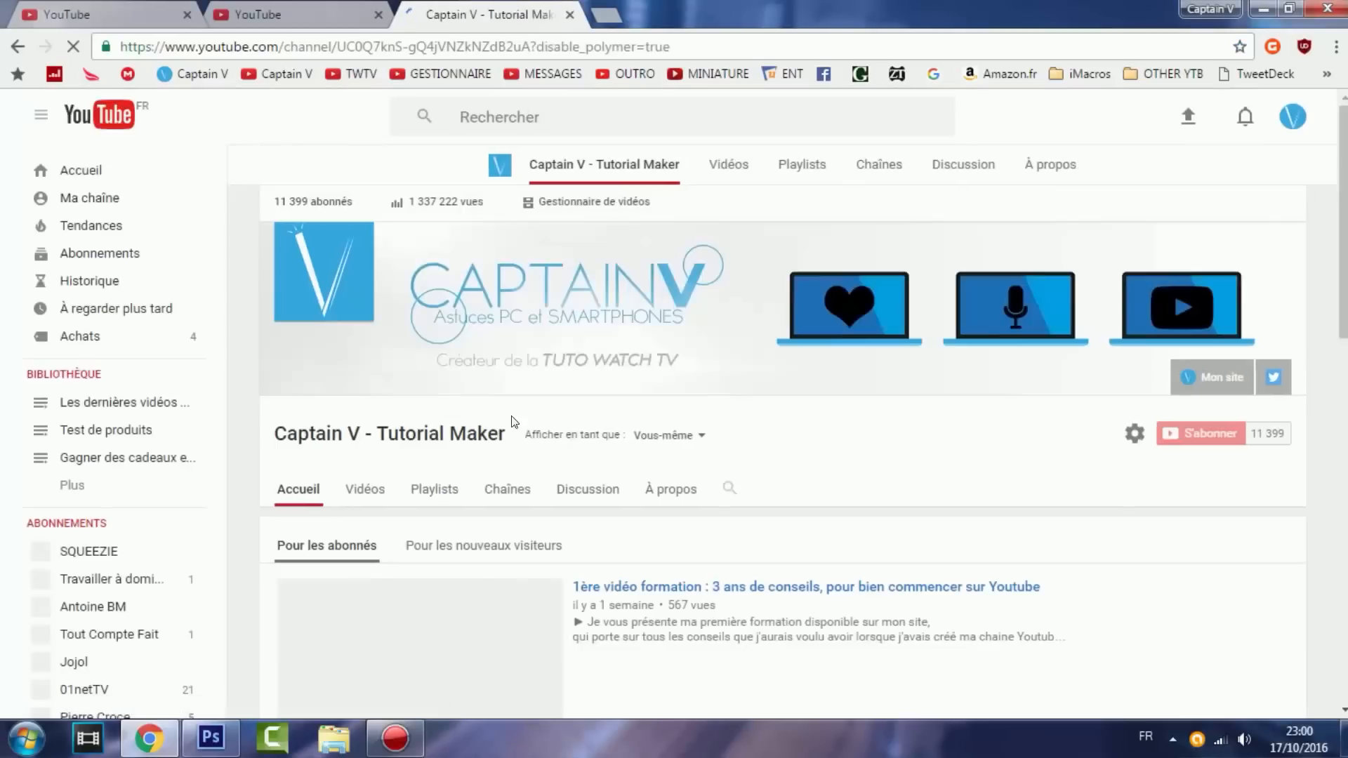
pyautogui.scroll(-3, 362, 488)
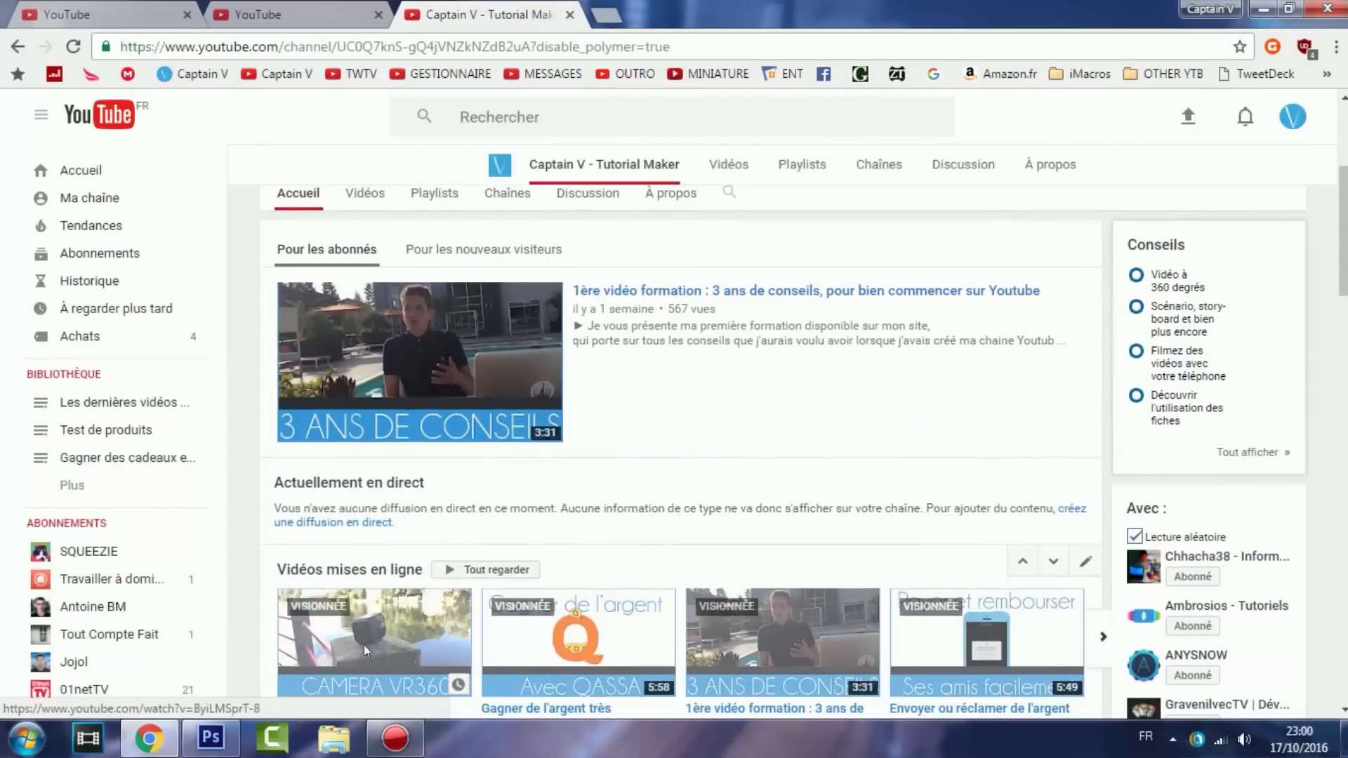
pyautogui.click(363, 644)
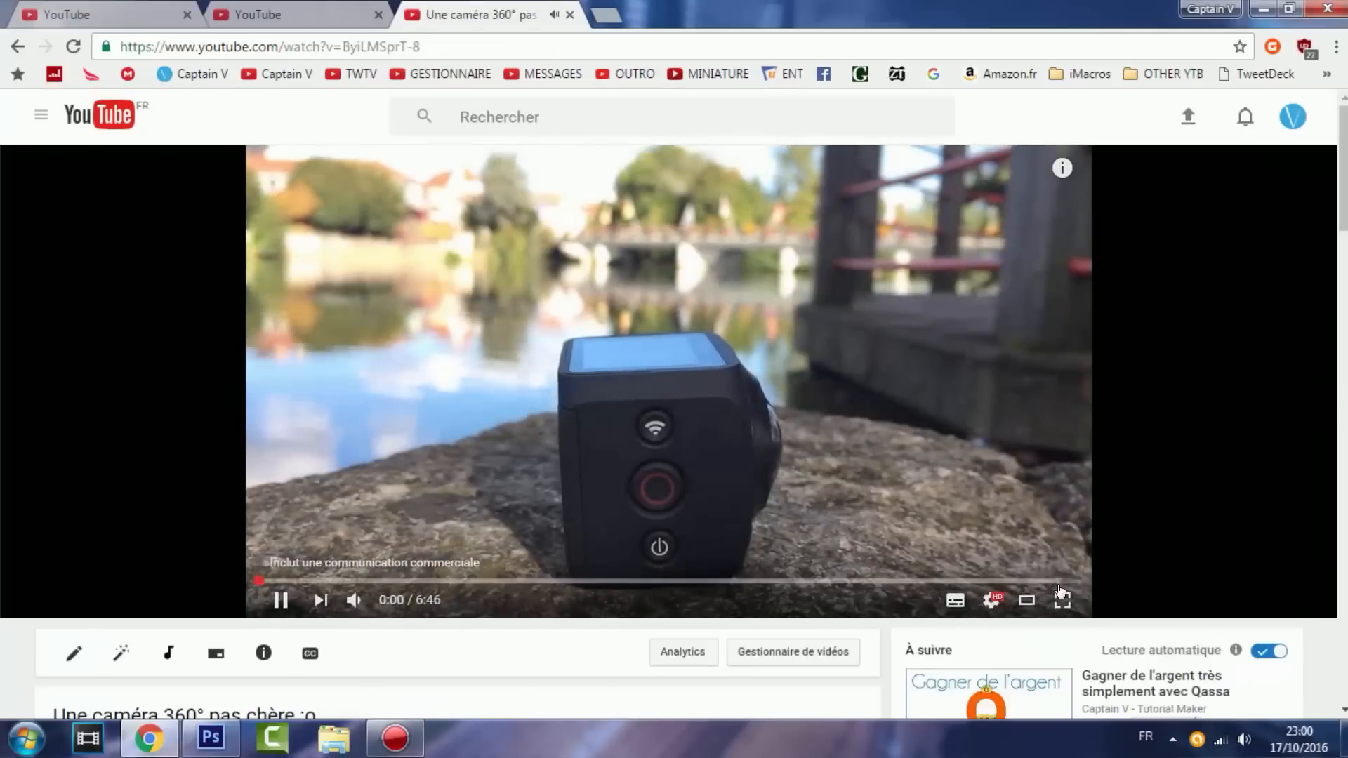
# Skip the video to its end screen at 6:36 and open the link behind the round V logo
pyautogui.click(1059, 582)
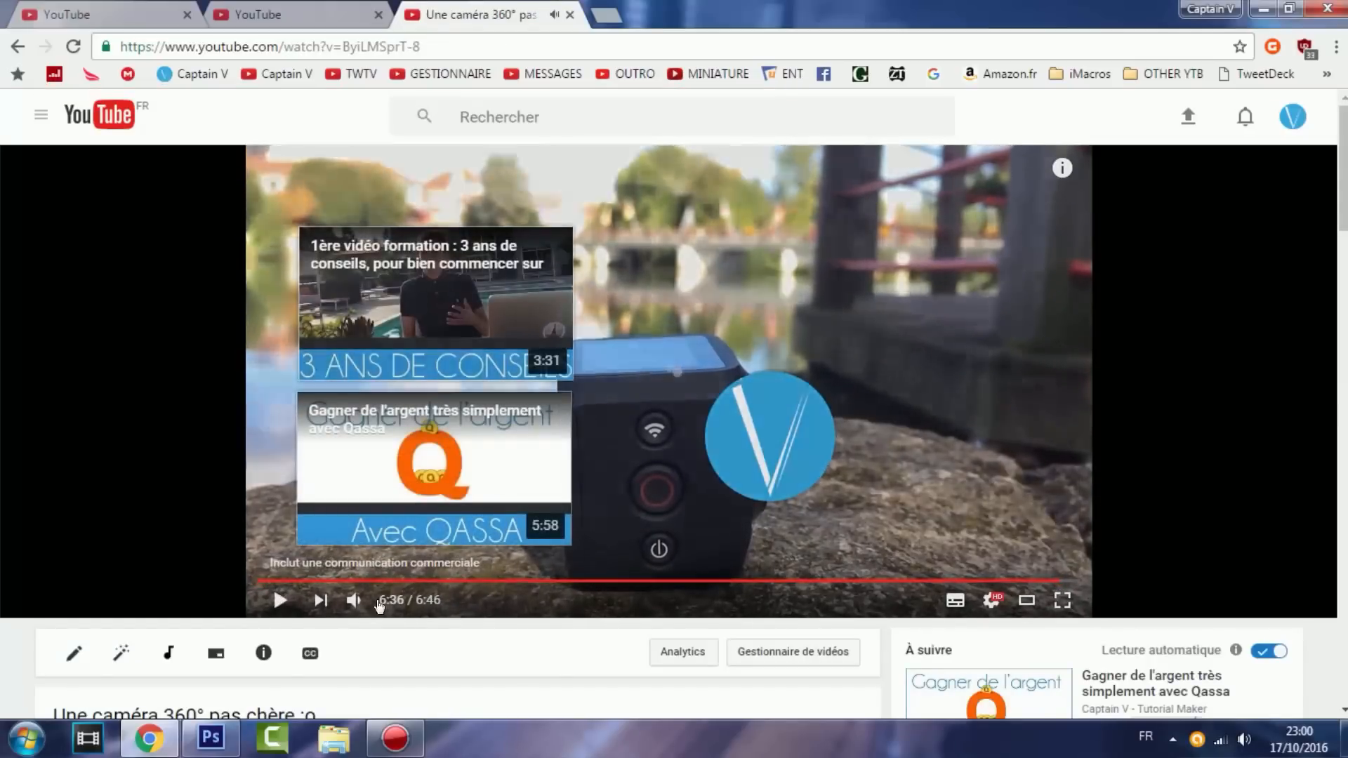
pyautogui.click(278, 611)
pyautogui.click(279, 609)
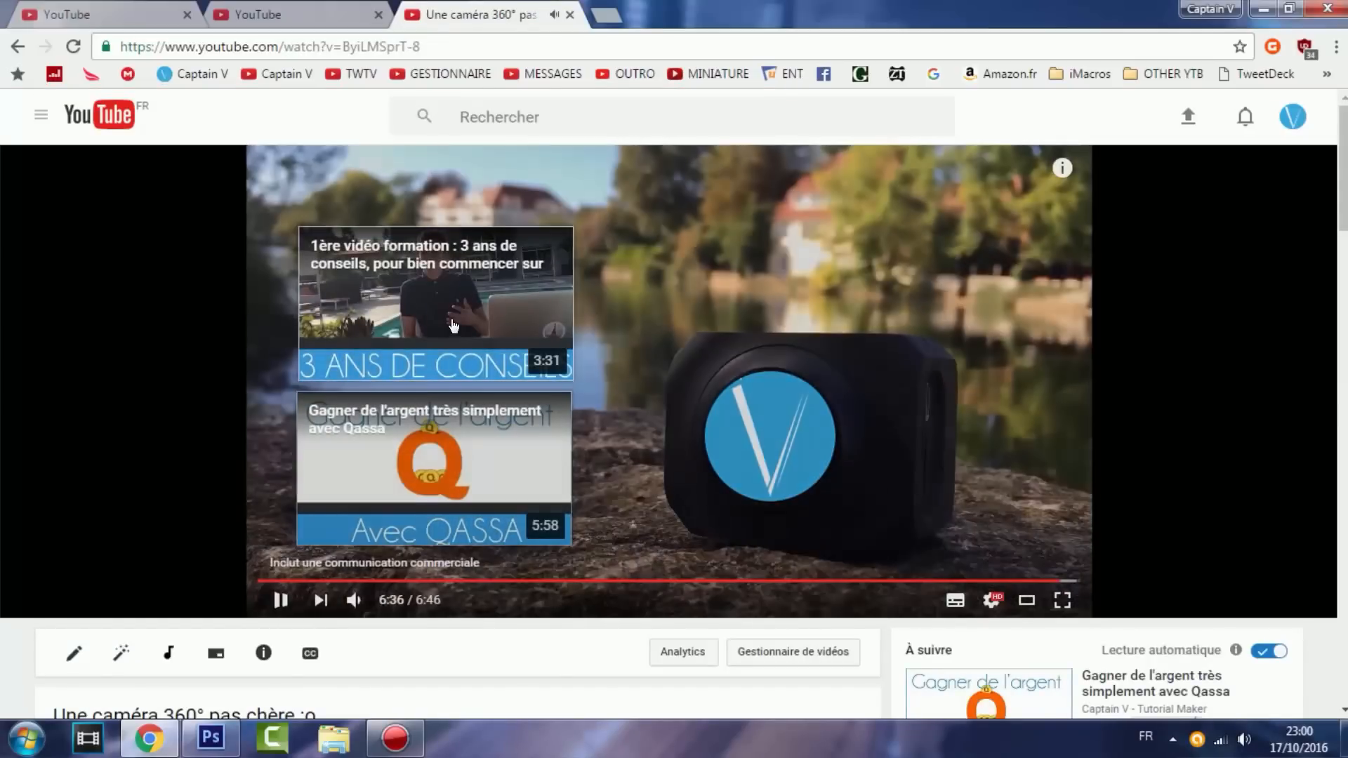
pyautogui.click(811, 444)
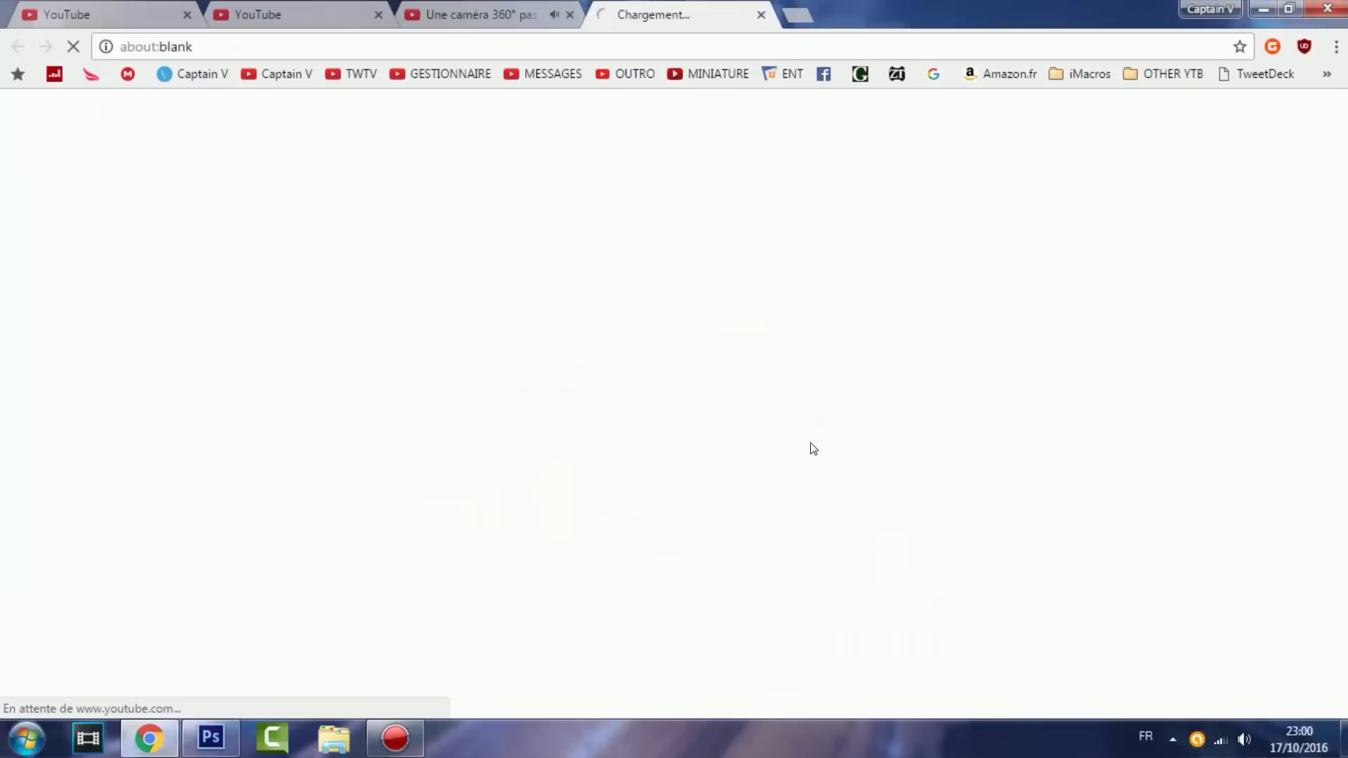
# Close the newly opened tab and return to the end screen of the video "Une caméra 360° pas chère :o"
pyautogui.click(760, 15)
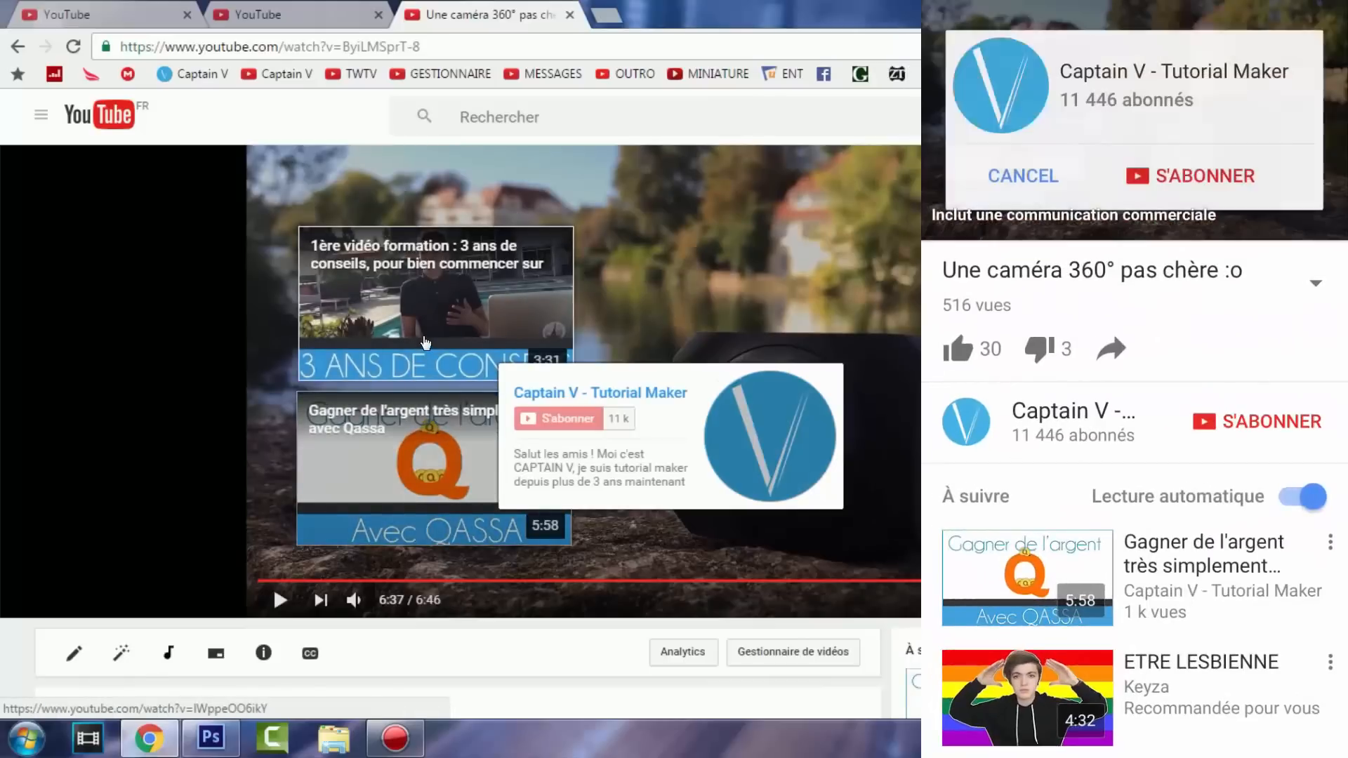
pyautogui.click(216, 652)
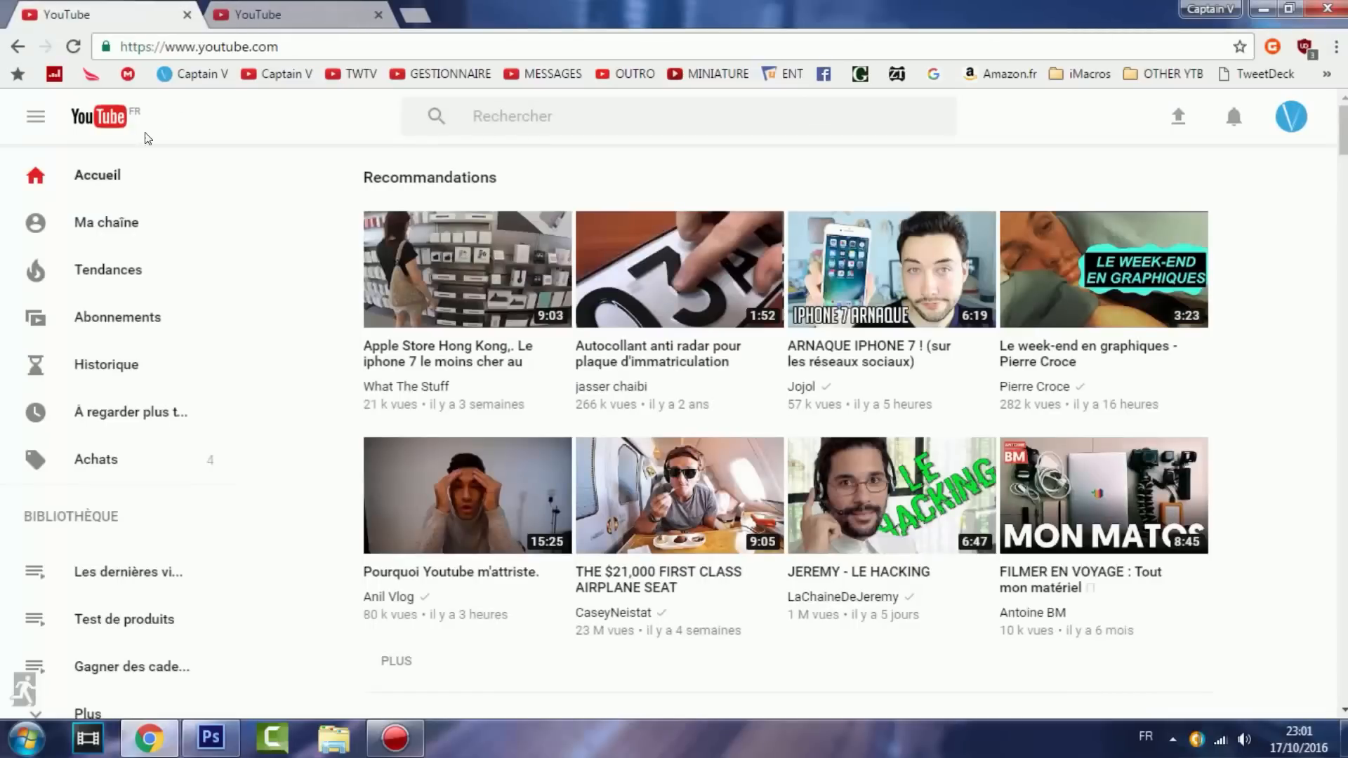
# Look through the home page's recommended channel and topic sections, advancing the Tout Compte Fait row to its next set of videos
pyautogui.scroll(-8, 717, 511)
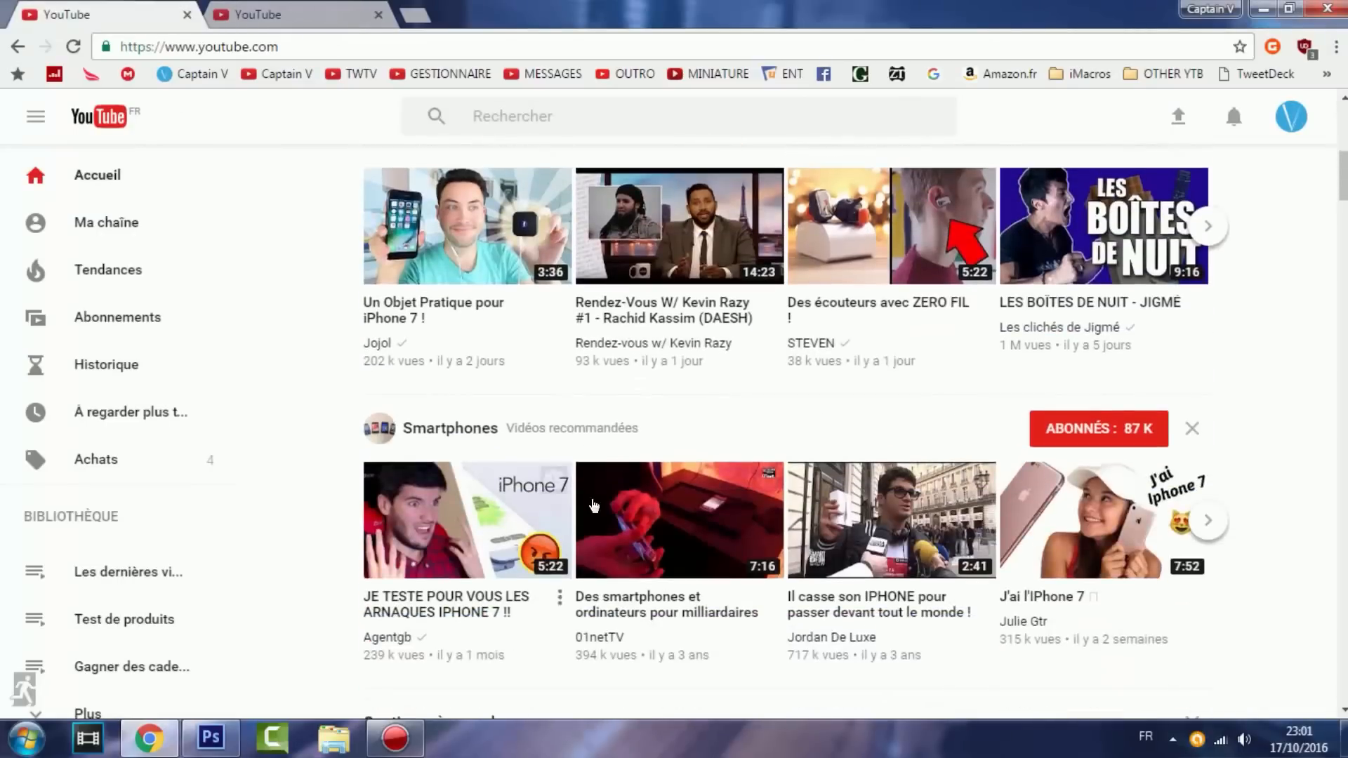
pyautogui.scroll(-5, 717, 510)
pyautogui.scroll(-8, 560, 512)
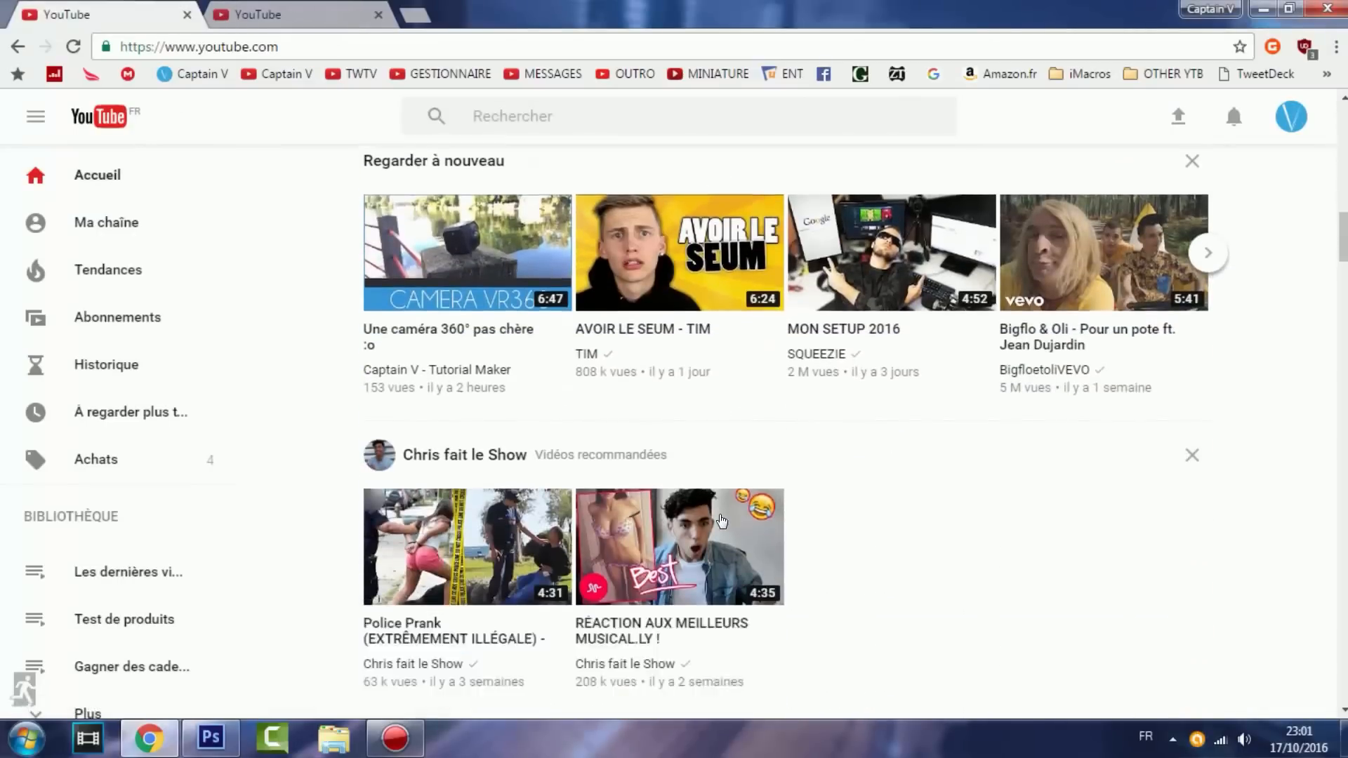
pyautogui.scroll(-3, 1123, 558)
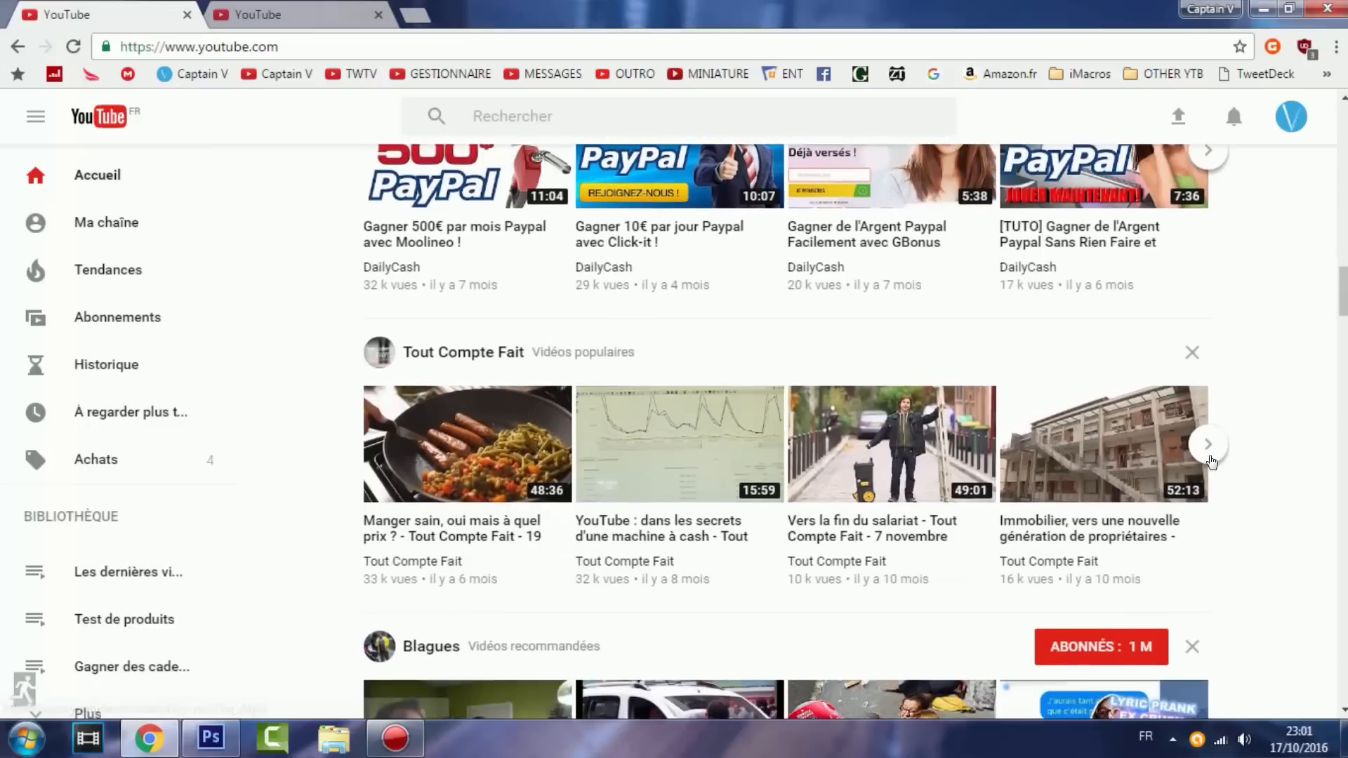
pyautogui.click(1206, 444)
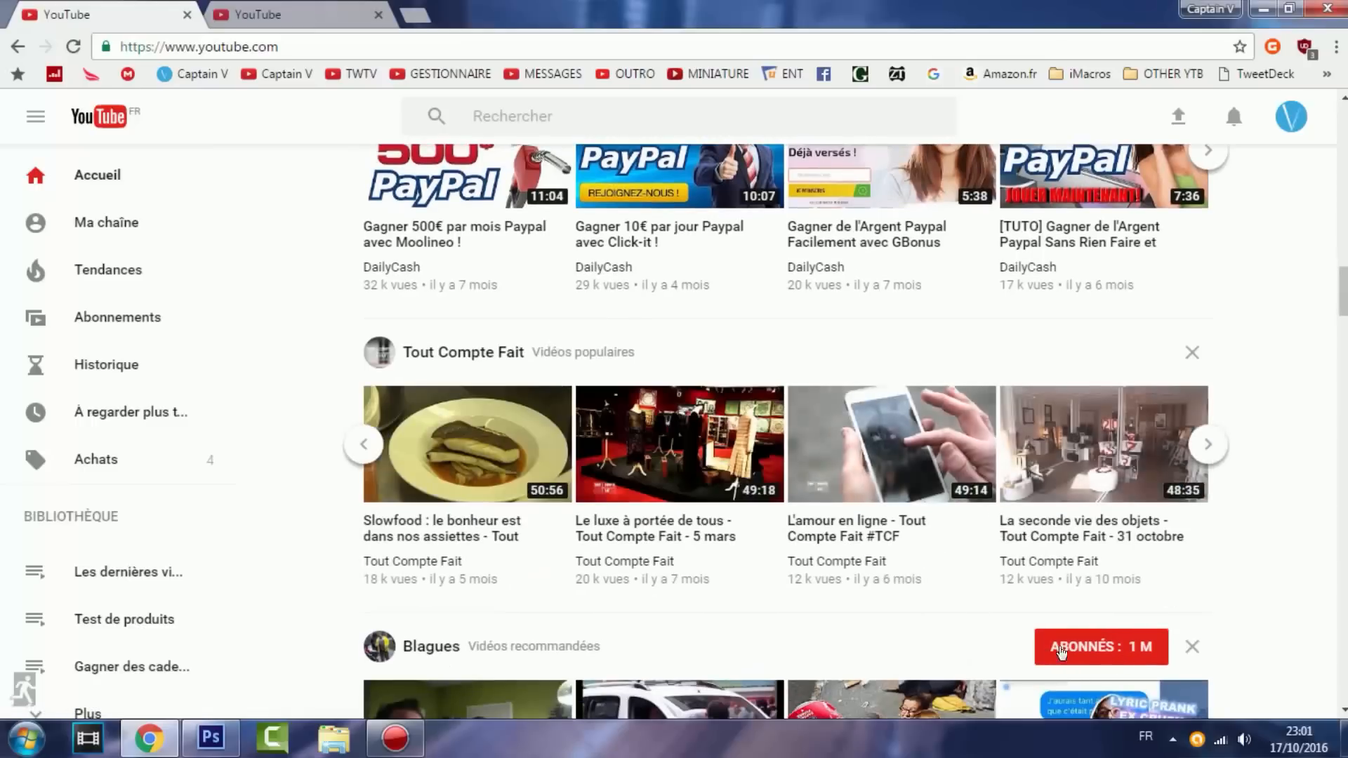
pyautogui.click(1115, 659)
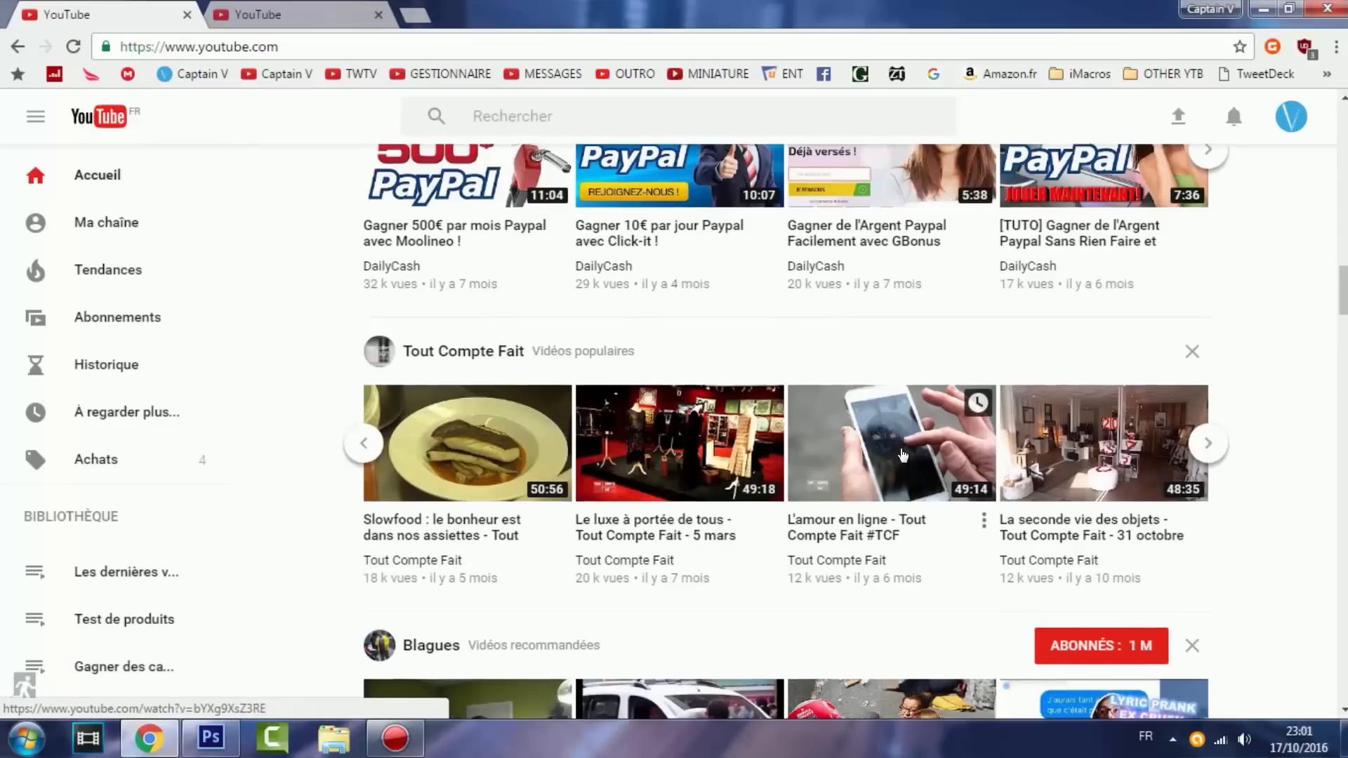
pyautogui.scroll(-17, 946, 445)
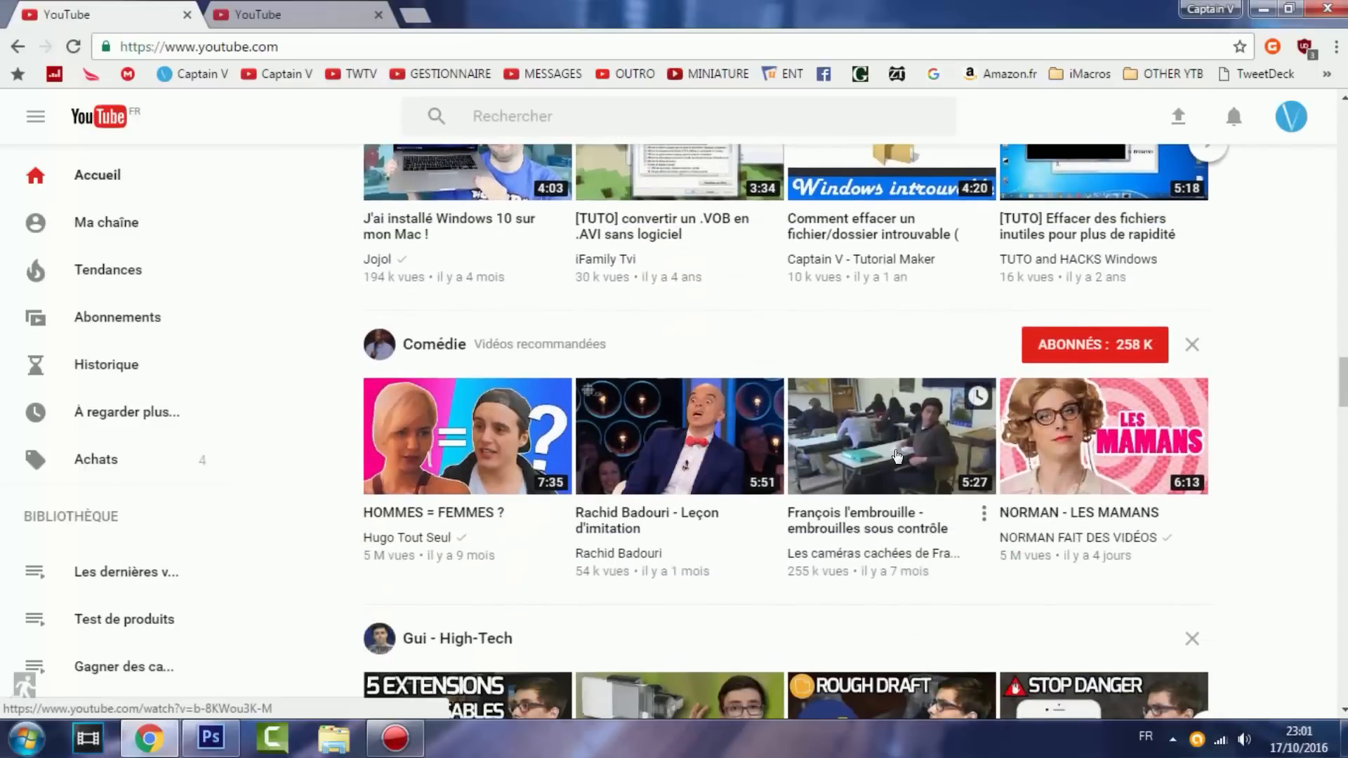
pyautogui.scroll(-4, 897, 455)
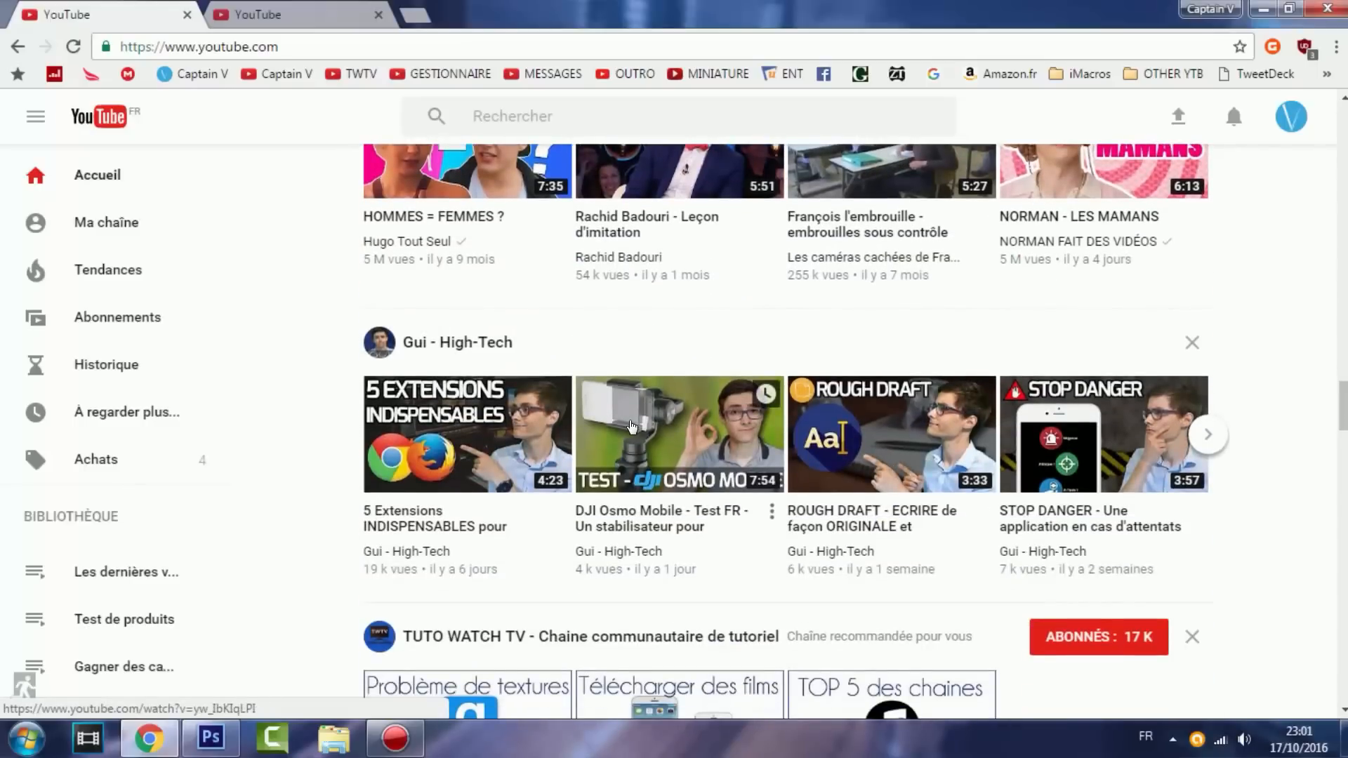